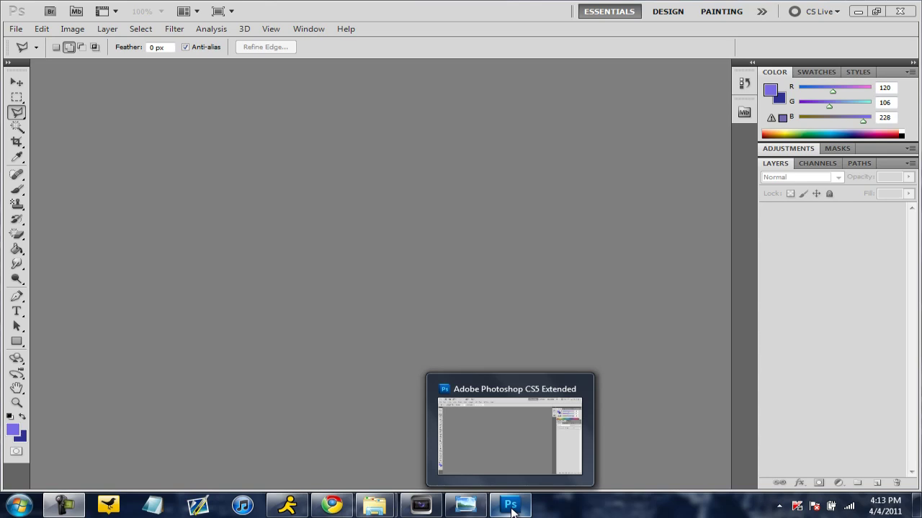
- Minimize the empty Photoshop workspace to show the image files on the desktop
click(511, 508)
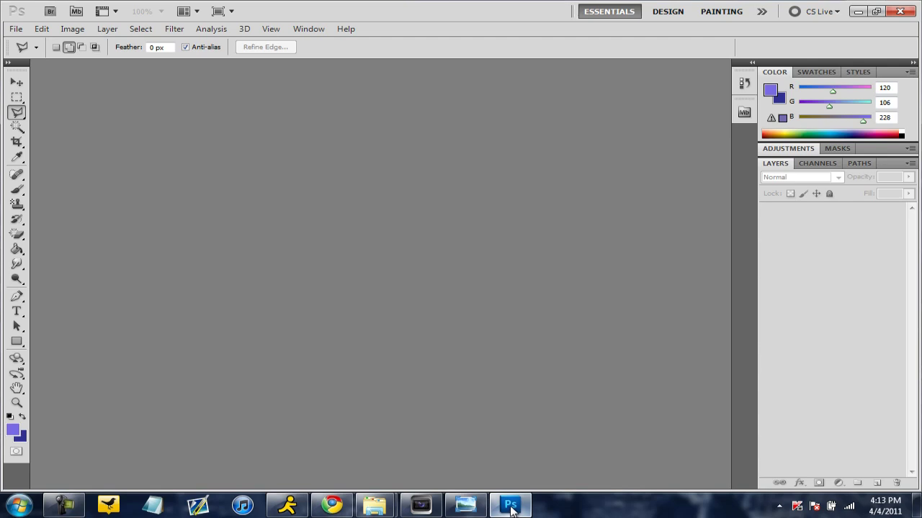
click(916, 508)
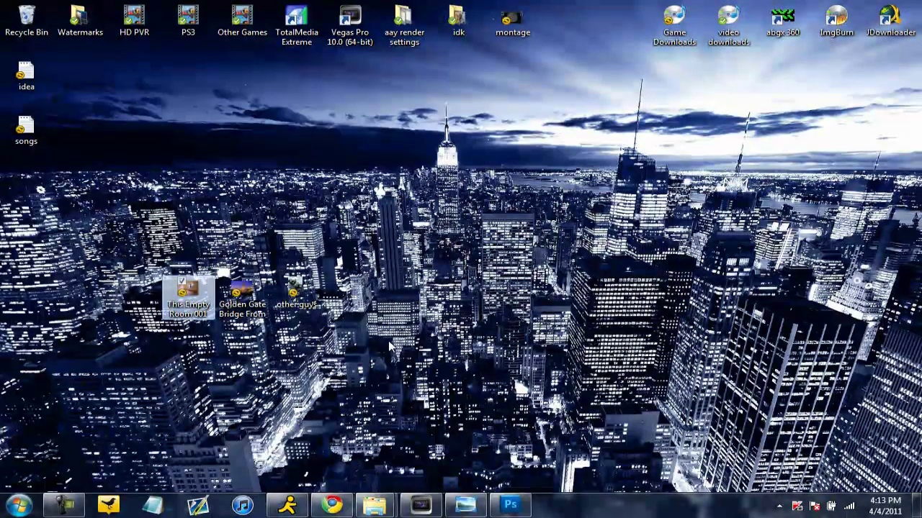
- Drag 'This Empty Room 001.JPG' from the desktop into Photoshop to open it
mouse_move(390, 346)
mouse_down()
mouse_move(165, 277)
mouse_move(524, 507)
mouse_up()
click(220, 359)
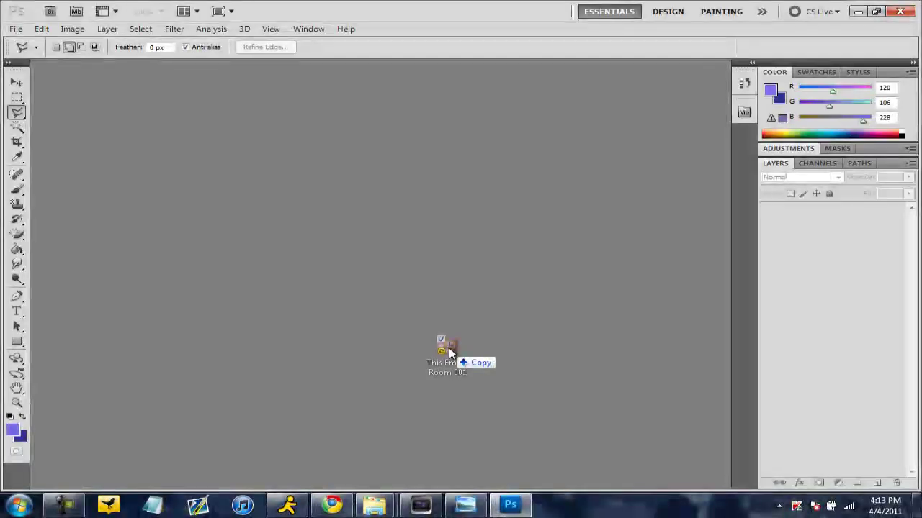
mouse_move(525, 508)
mouse_down()
mouse_move(337, 246)
mouse_move(288, 213)
mouse_up()
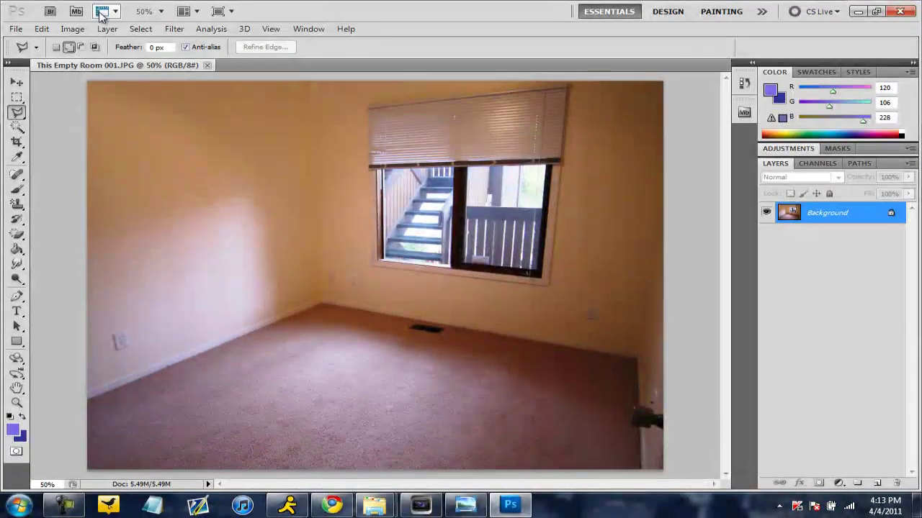
click(15, 29)
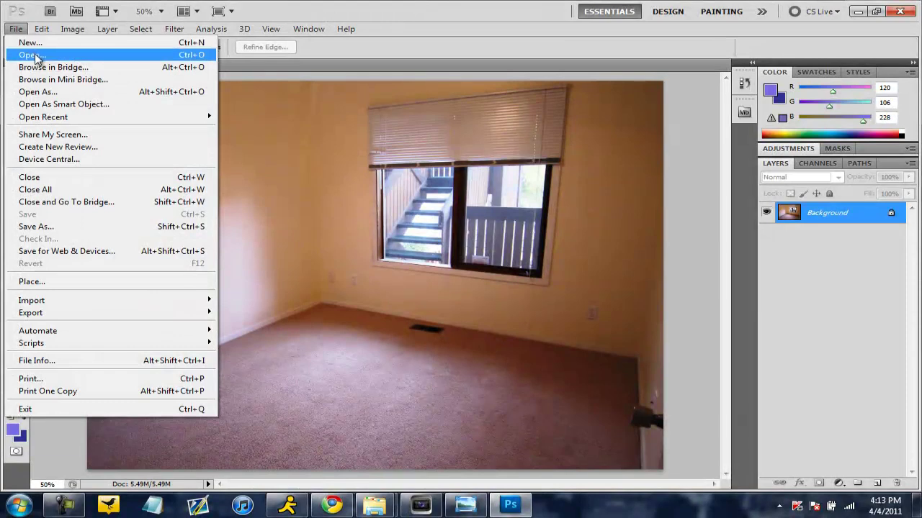
click(349, 27)
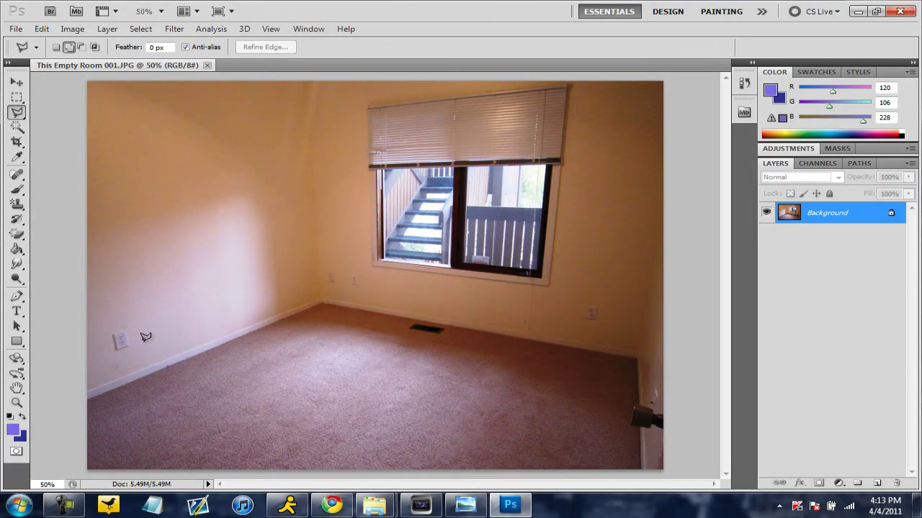
right_click(17, 118)
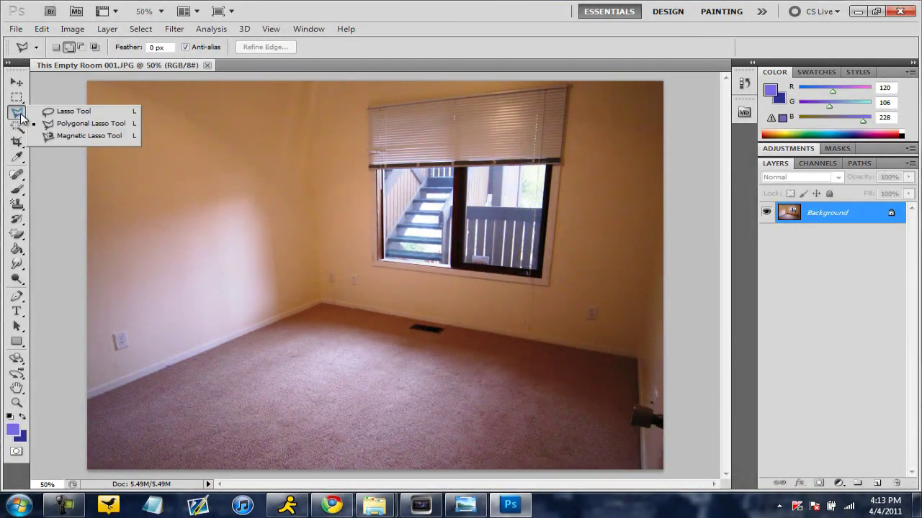
click(75, 123)
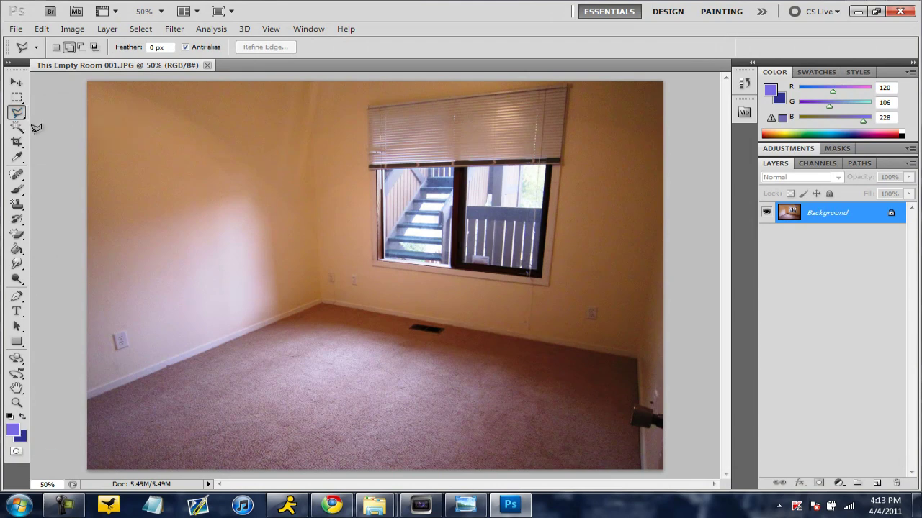
click(17, 251)
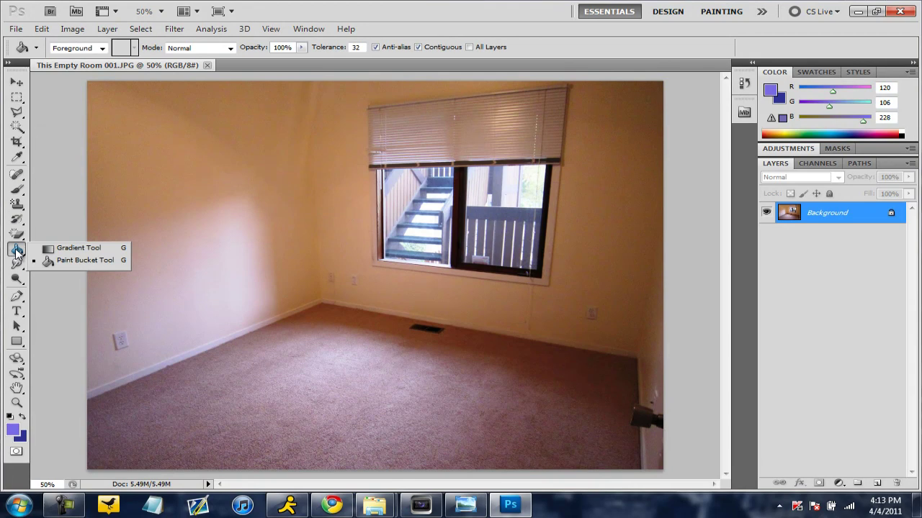
click(72, 258)
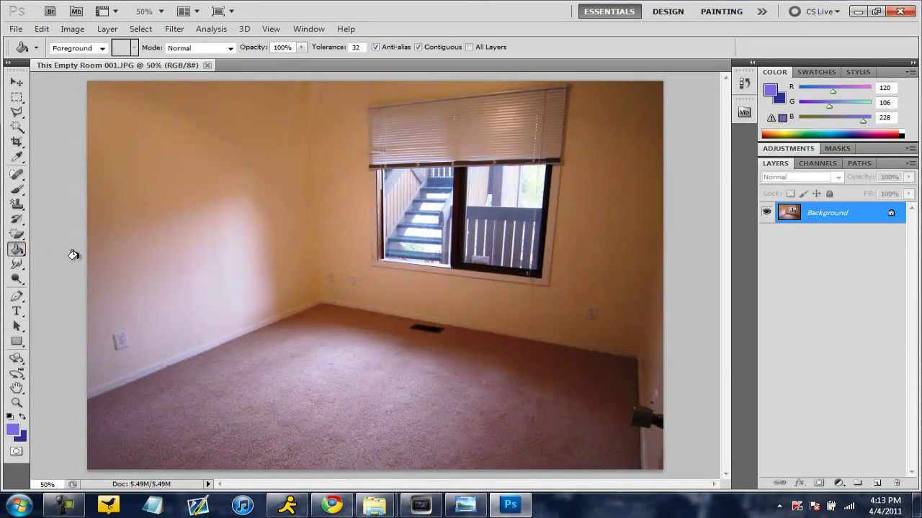
click(16, 112)
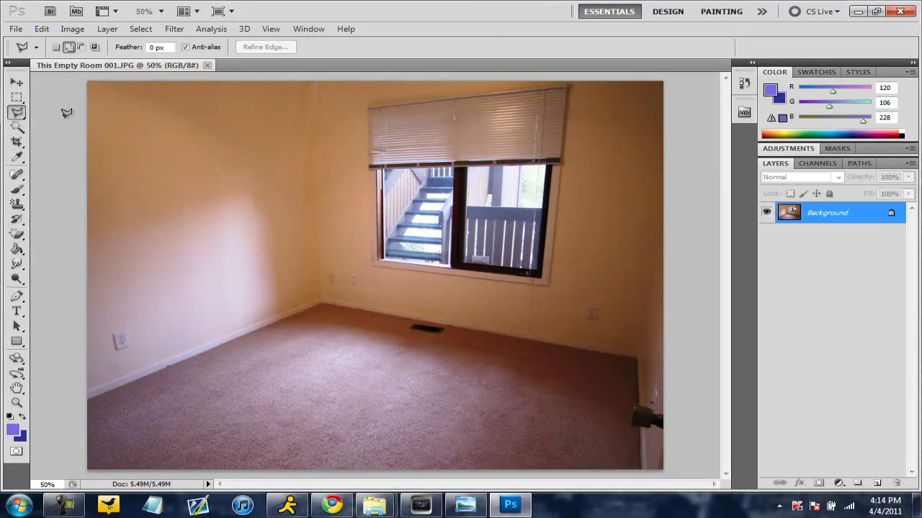
click(45, 405)
- Trace a polygonal selection along the carpet line and past the photo edges, enclosing the walls
click(321, 299)
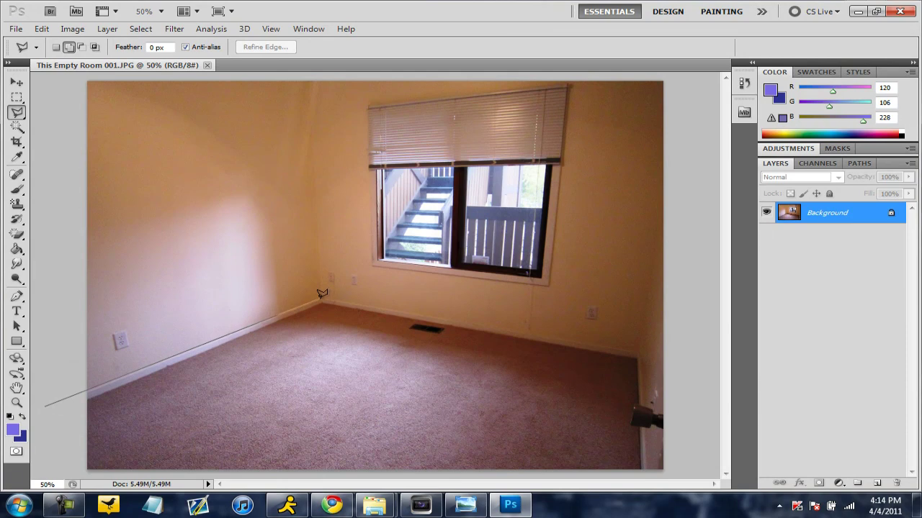
click(639, 354)
click(643, 478)
click(674, 476)
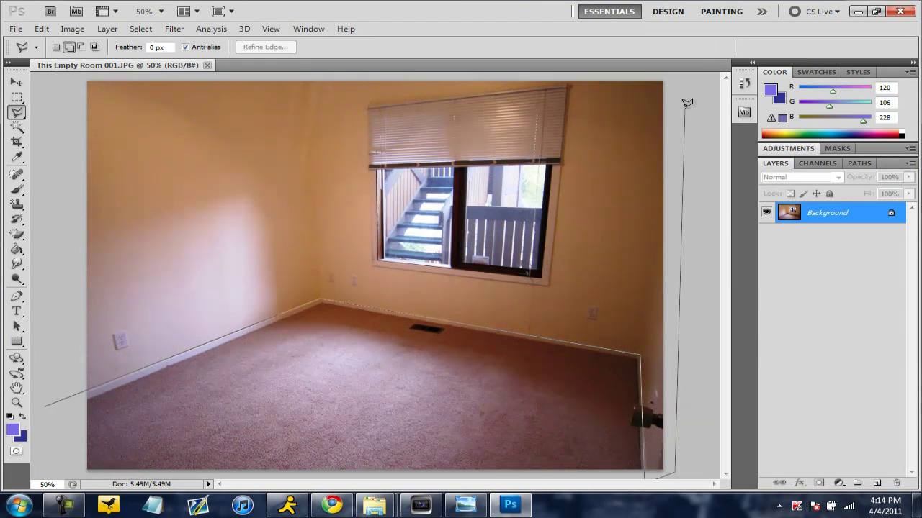
click(678, 74)
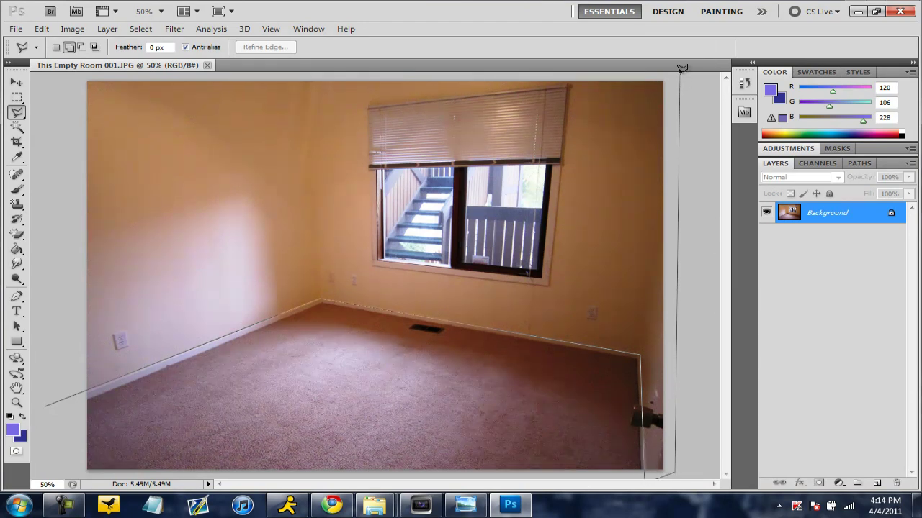
click(62, 81)
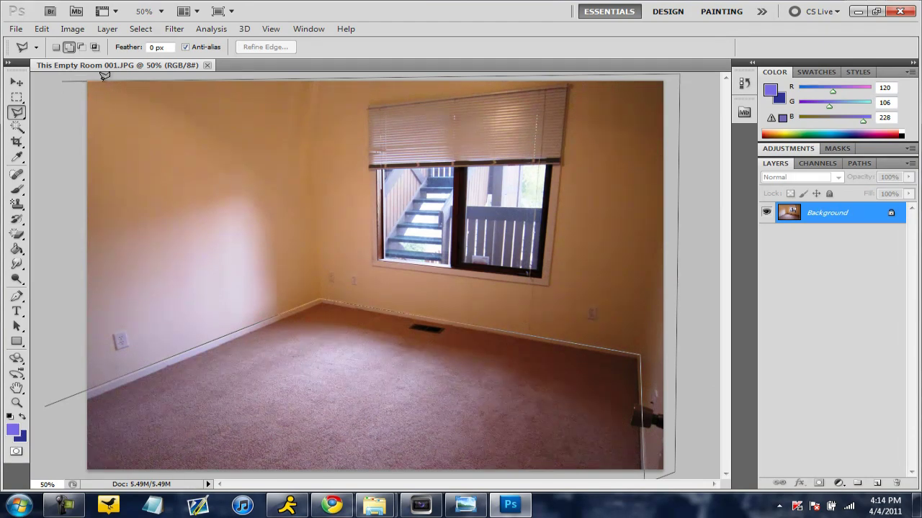
double_click(69, 96)
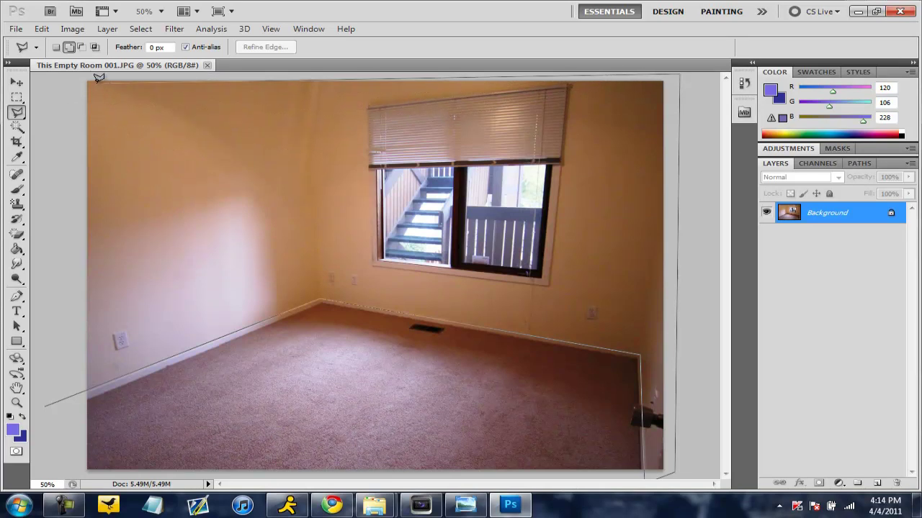
click(78, 80)
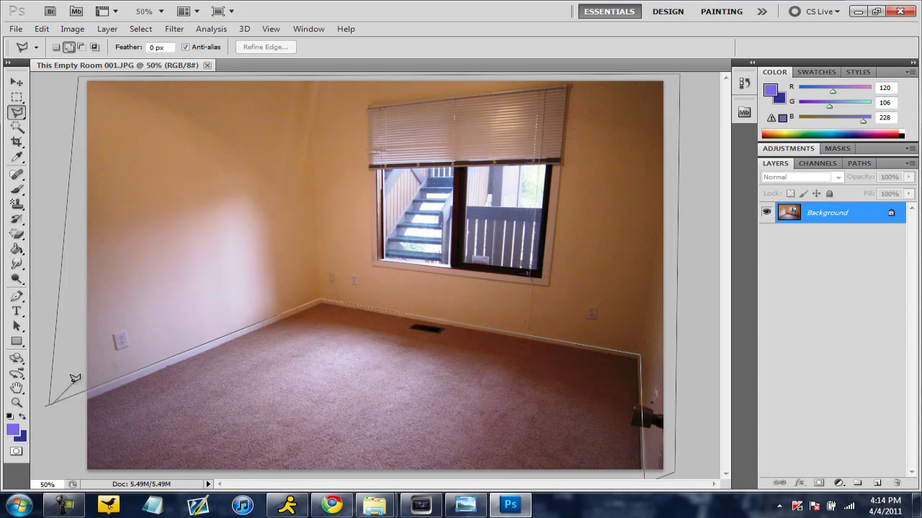
double_click(73, 391)
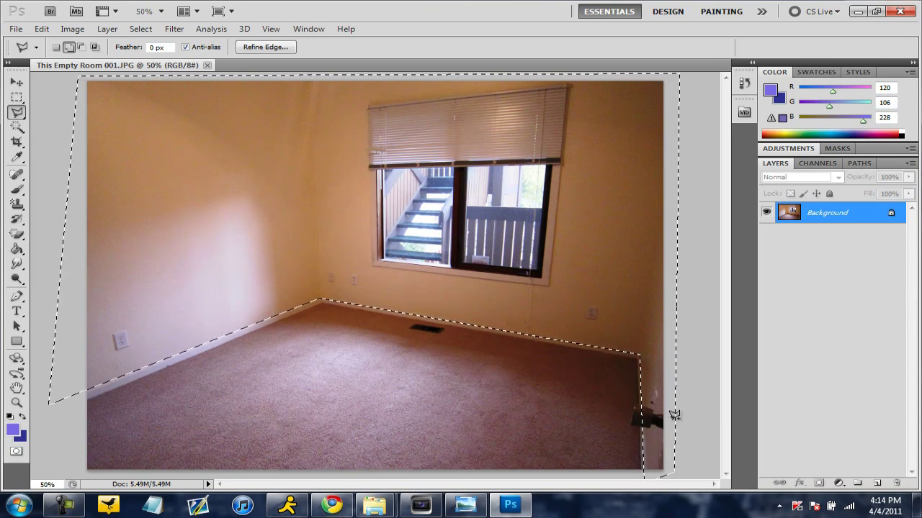
key(alt)
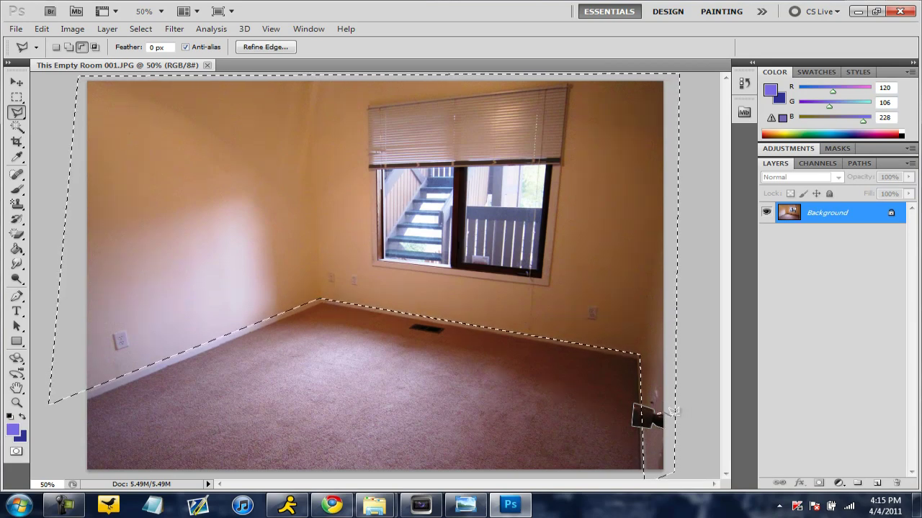
key(shift)
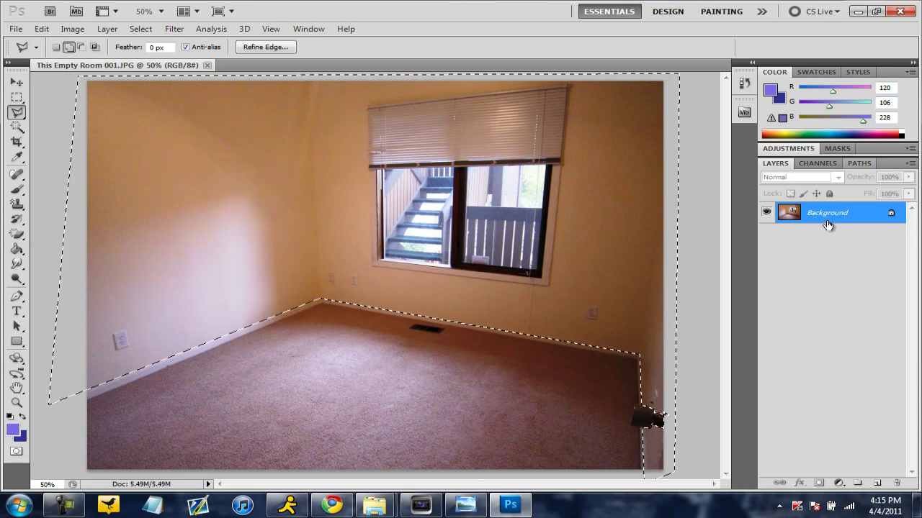
- Duplicate the Background layer into a new Background copy layer
drag(825, 214, 880, 484)
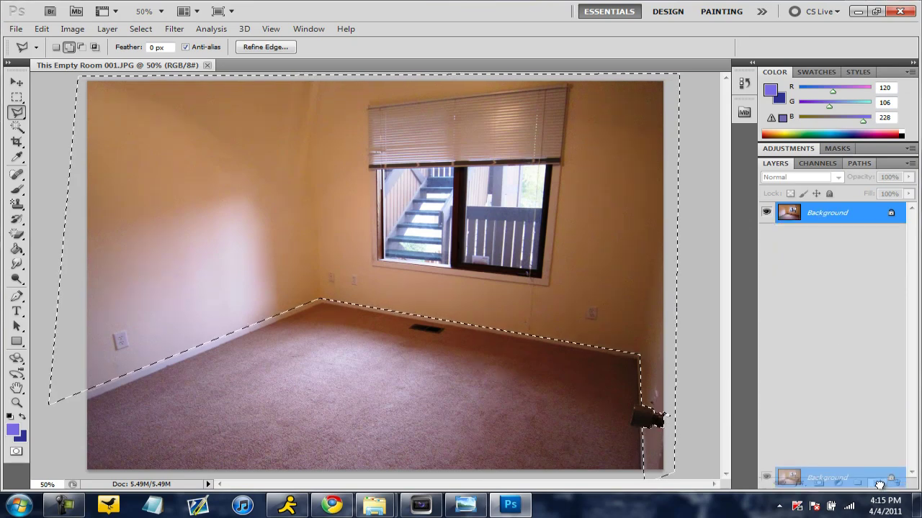
drag(879, 485, 879, 483)
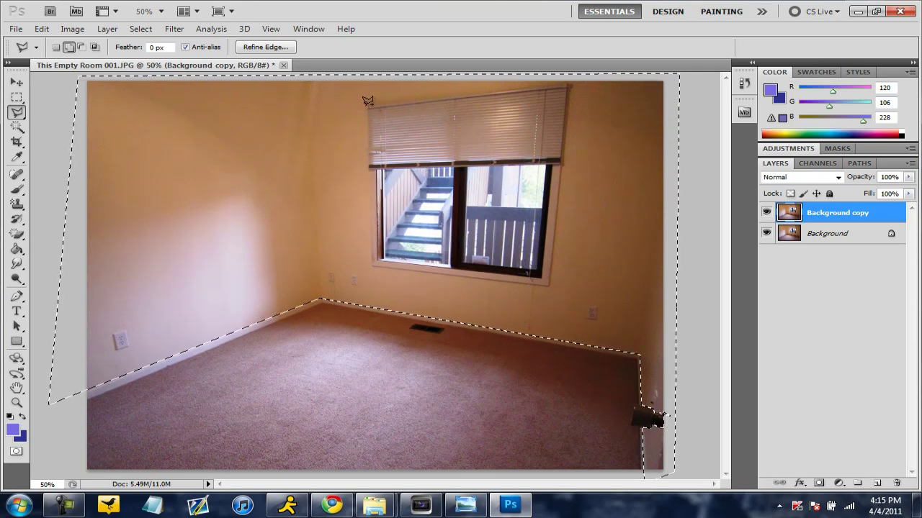
- Subtract the window and the wall outlet from the wall selection
key(alt)
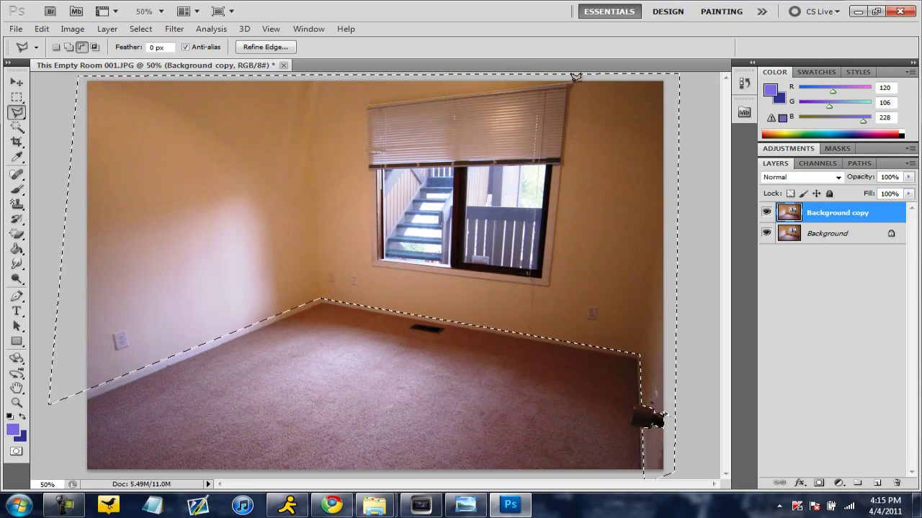
click(550, 285)
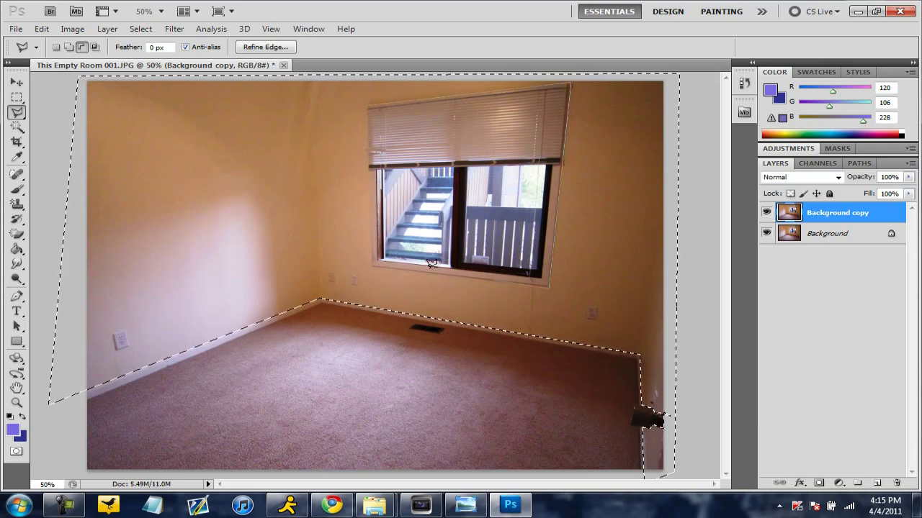
click(369, 264)
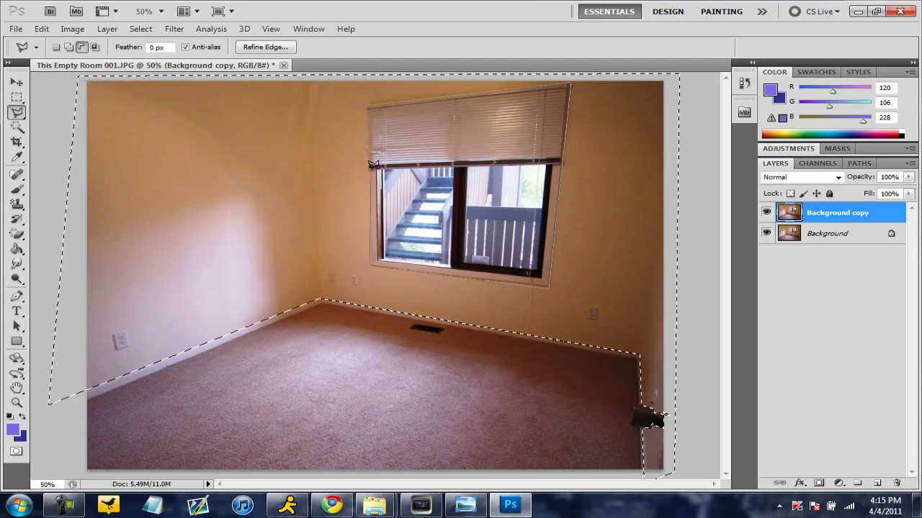
click(370, 101)
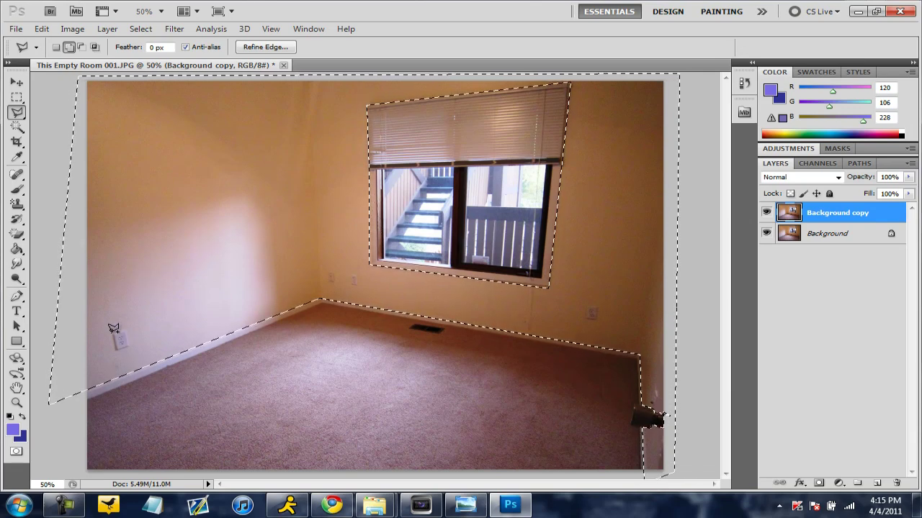
key(alt)
click(113, 331)
- Choose the Paint Bucket and pick purple 6f60db as the foreground colour
drag(17, 249, 61, 267)
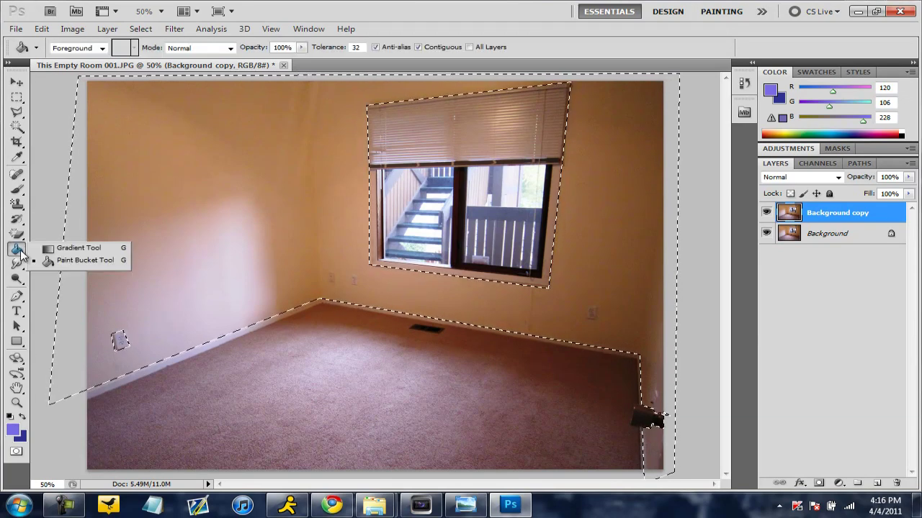
click(73, 263)
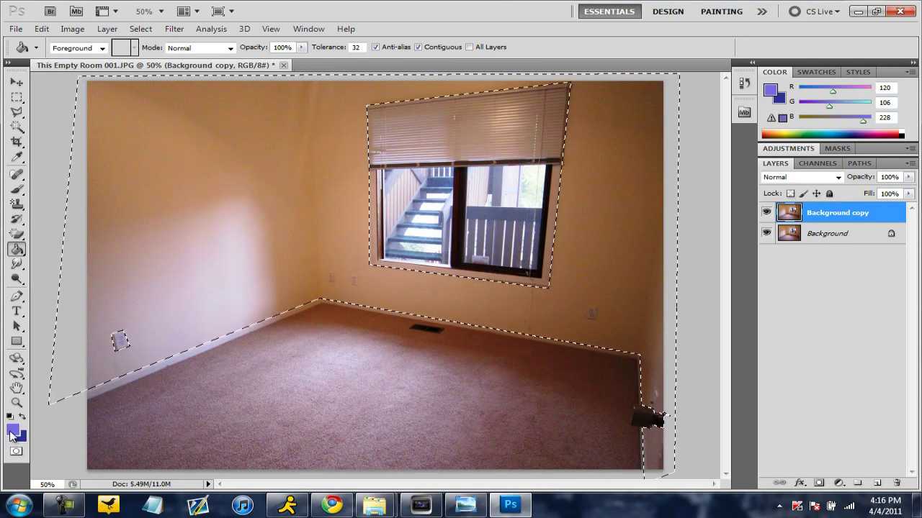
click(11, 432)
drag(373, 139, 377, 144)
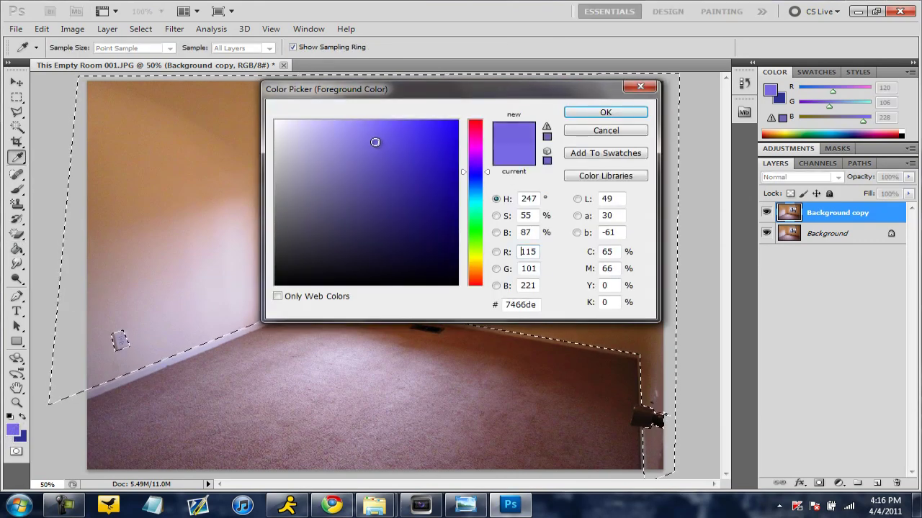
- Confirm the purple colour and fill the tan patches on the left wall
click(606, 112)
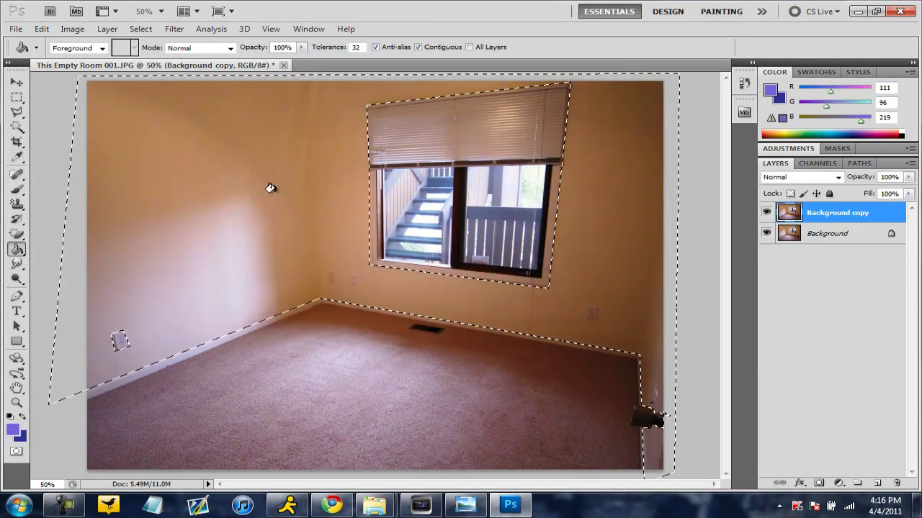
click(263, 188)
click(208, 225)
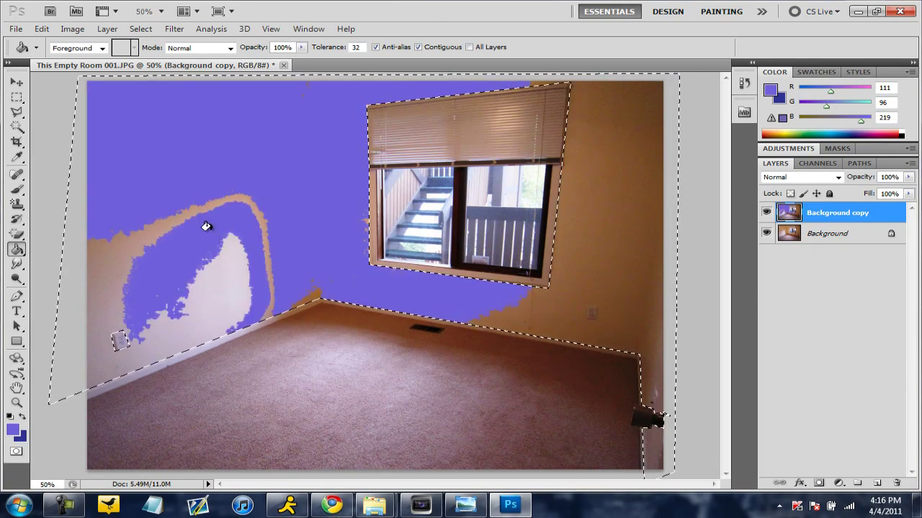
click(195, 284)
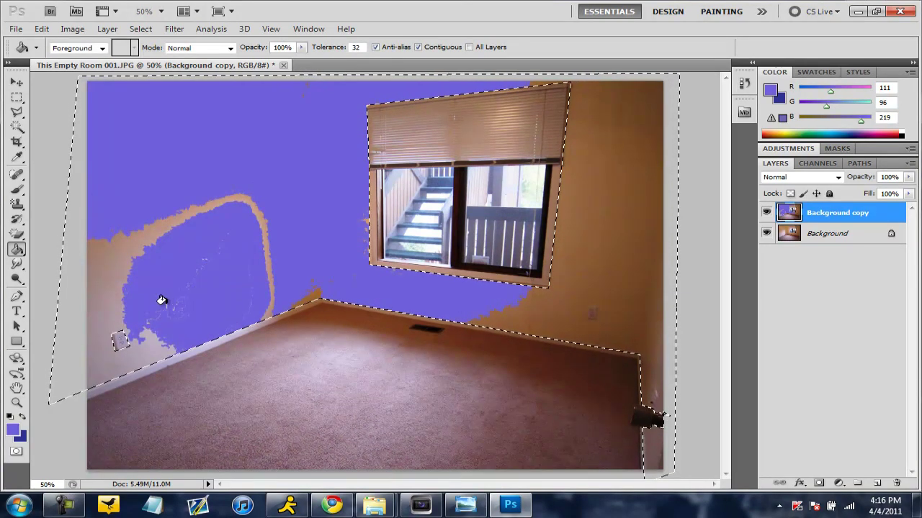
right_click(16, 250)
click(95, 274)
click(114, 306)
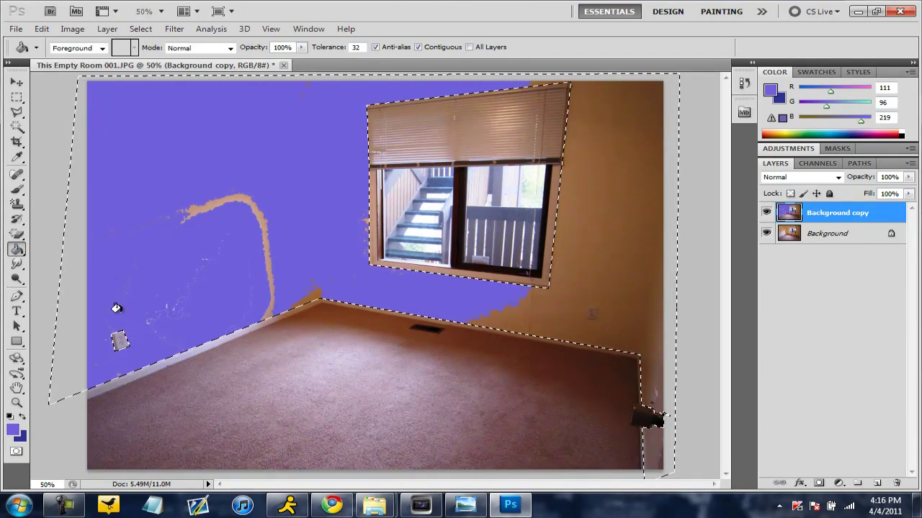
click(207, 207)
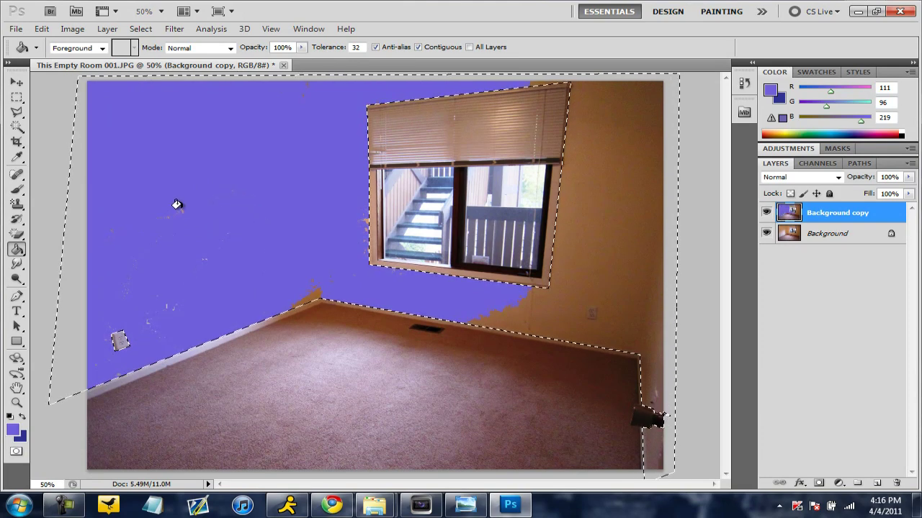
click(165, 278)
- Fill the right wall and its leftover tan patches with purple
click(601, 238)
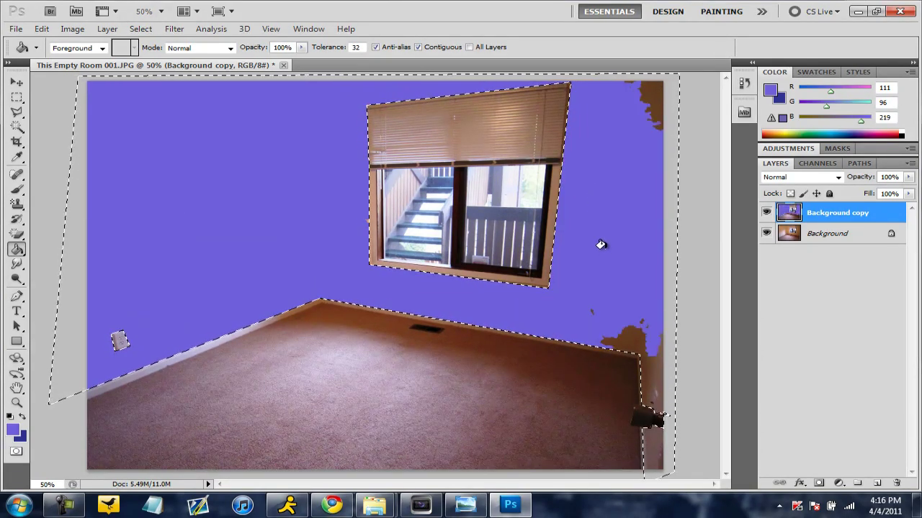
click(654, 95)
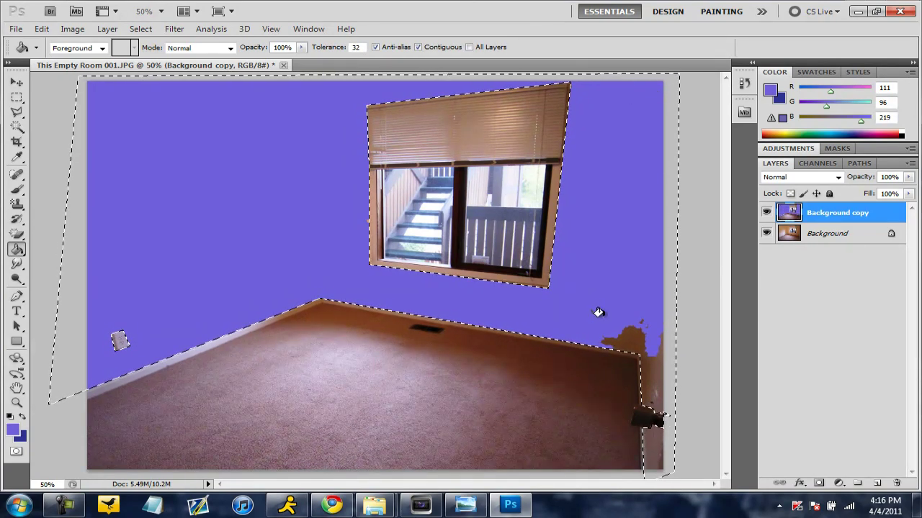
click(643, 357)
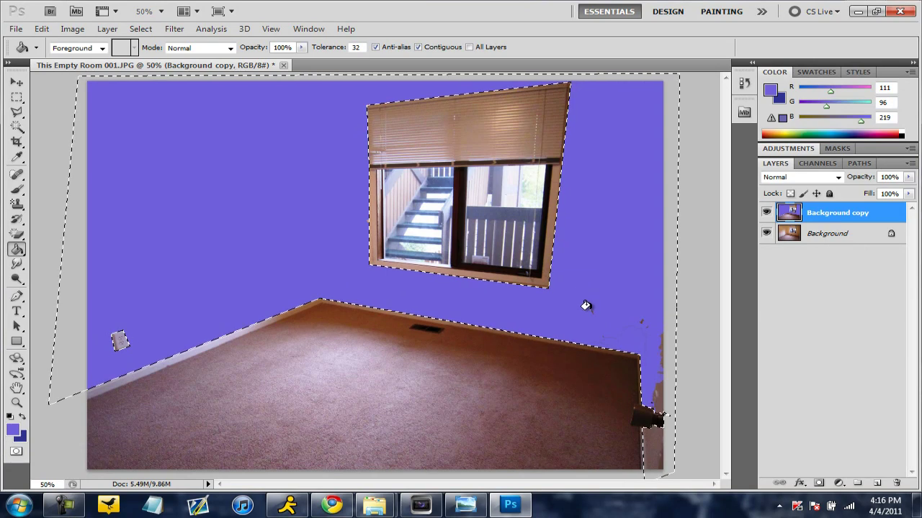
click(590, 306)
click(654, 384)
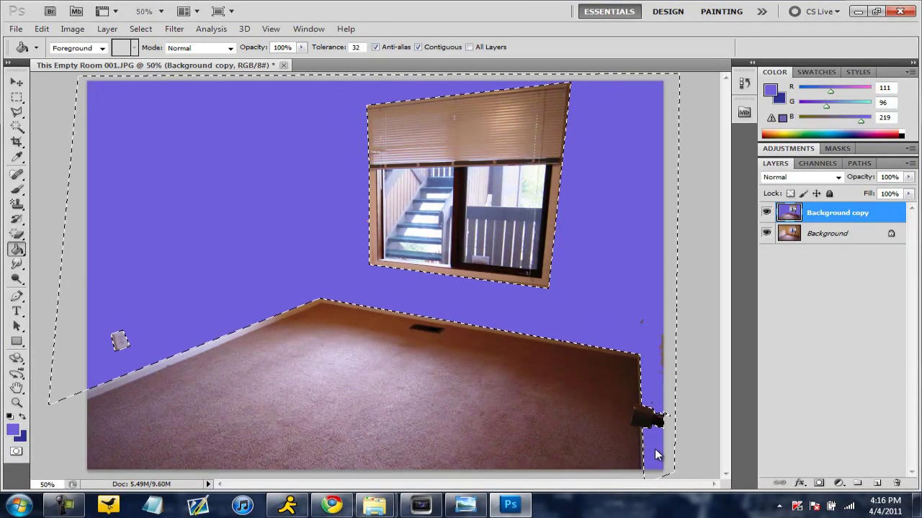
click(654, 450)
- Return to the Polygonal Lasso and deselect the wall selection
click(17, 113)
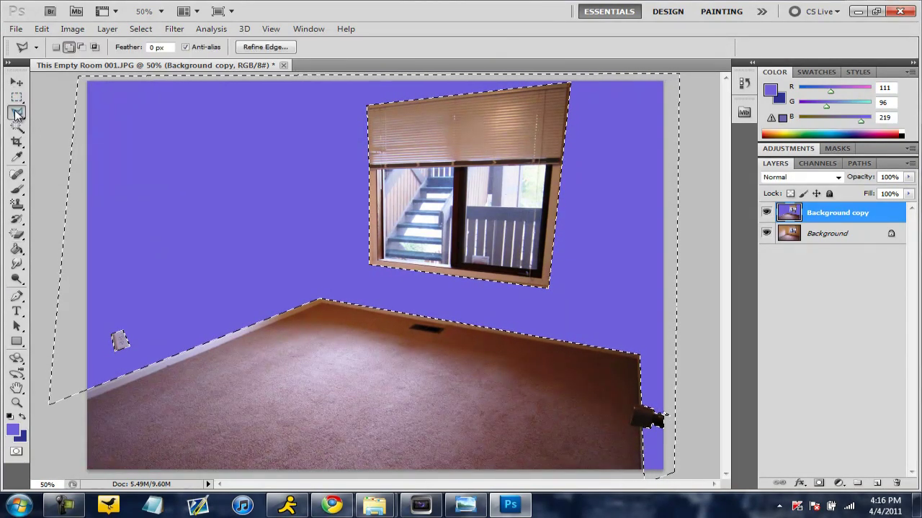
right_click(163, 185)
click(226, 193)
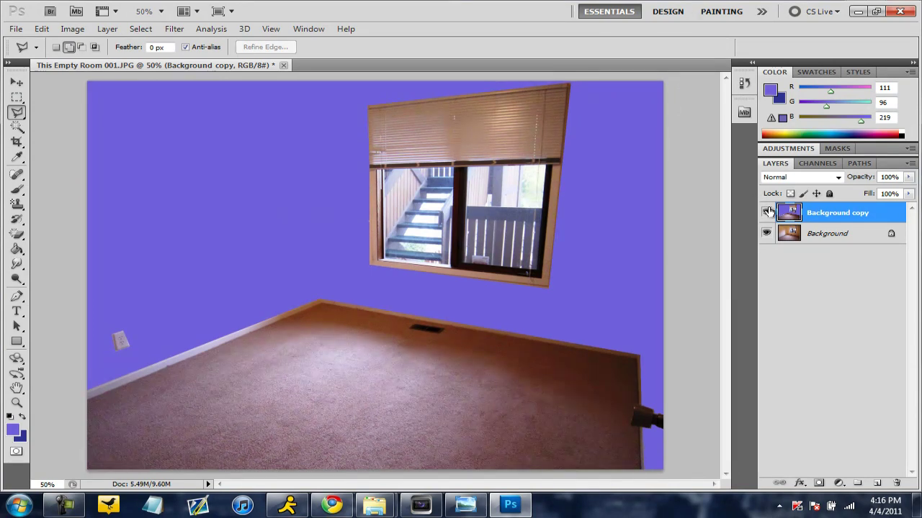
- Try Dissolve and the darkening blend modes, then set Background copy to Color
click(795, 180)
click(790, 193)
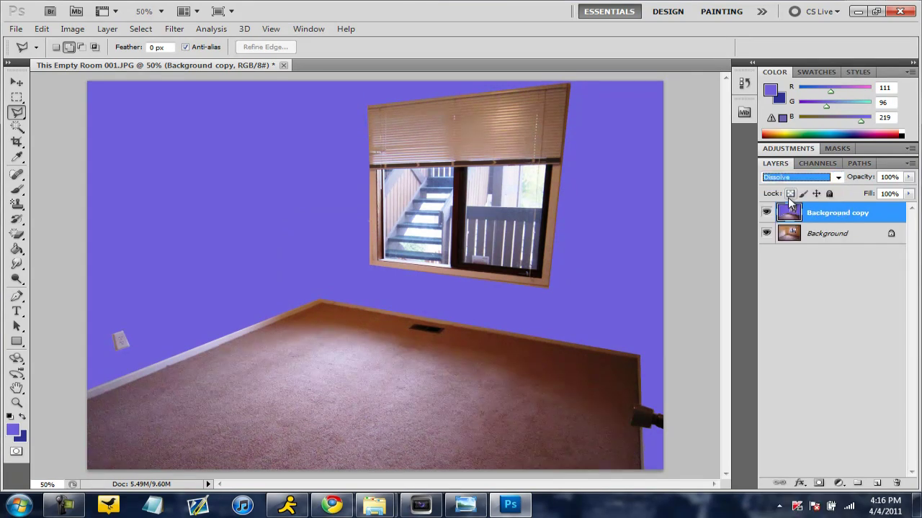
key(Down)
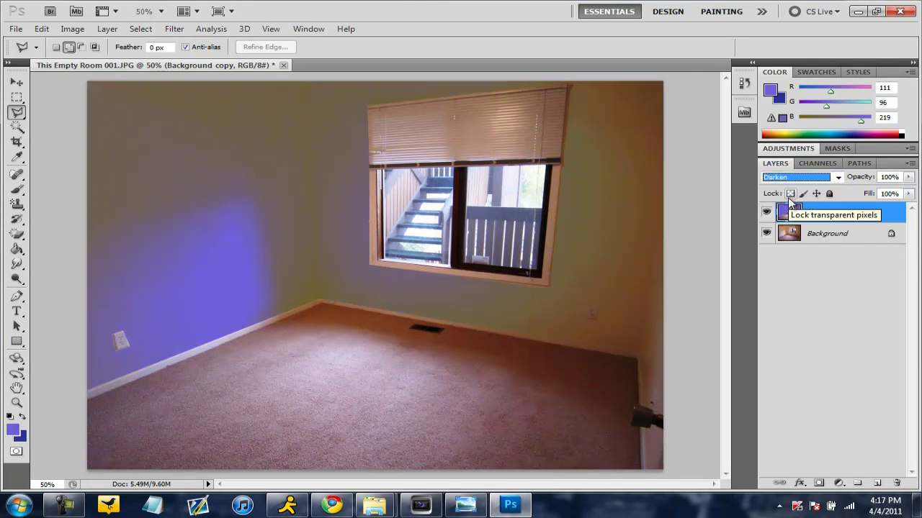
key(Down)
key(Down)
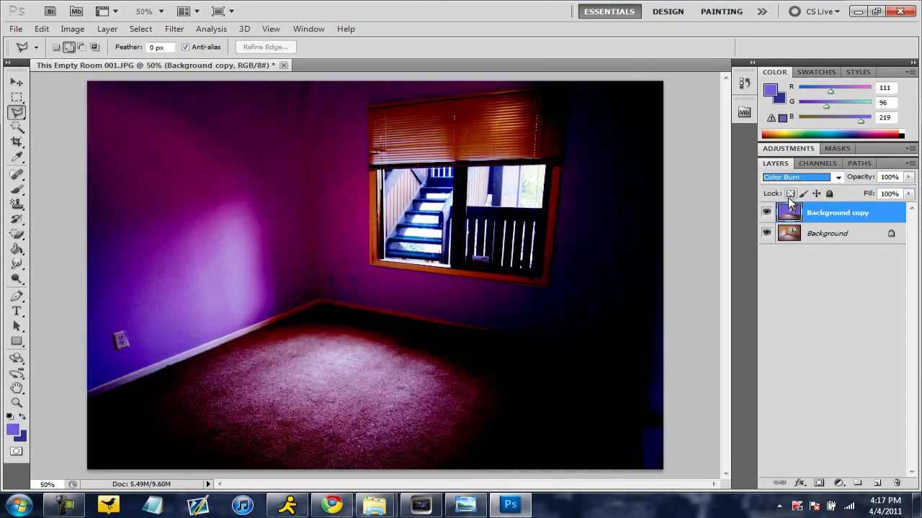
key(Down)
key(Down)
key(Down)
key(Down)
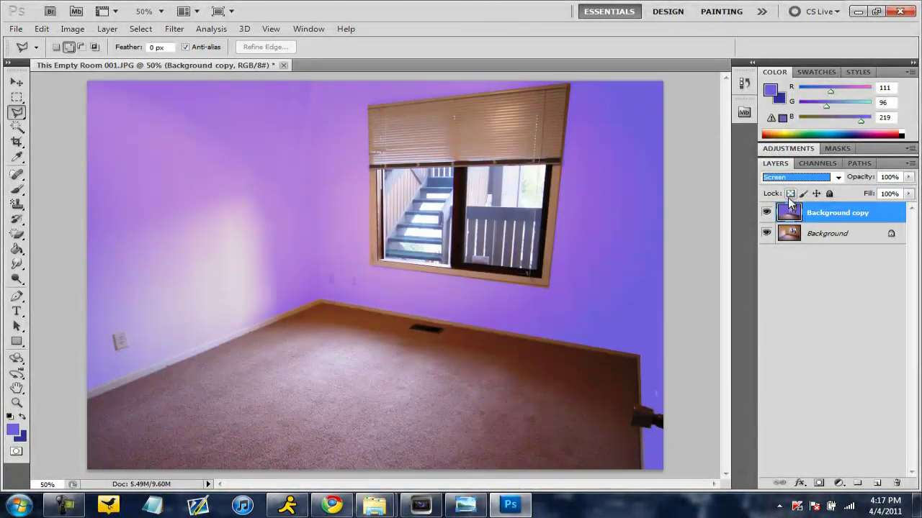
key(Down)
key(Down)
click(837, 177)
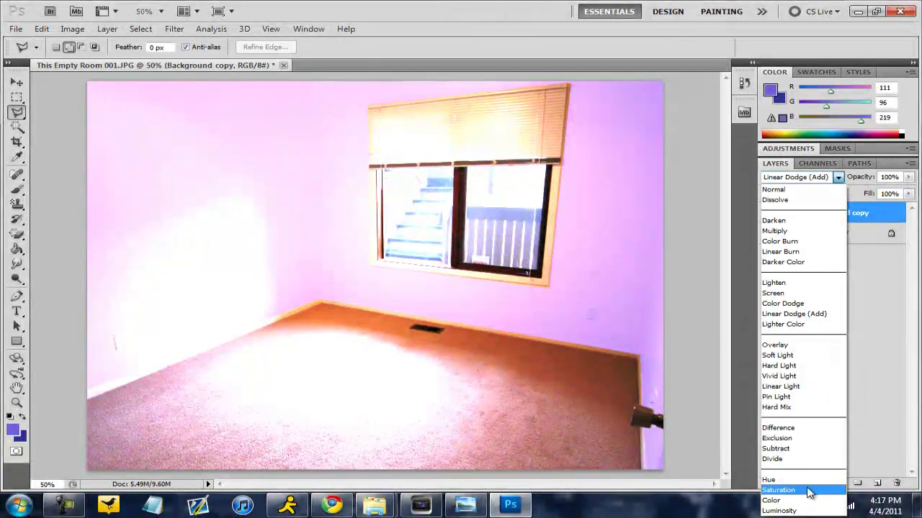
click(789, 501)
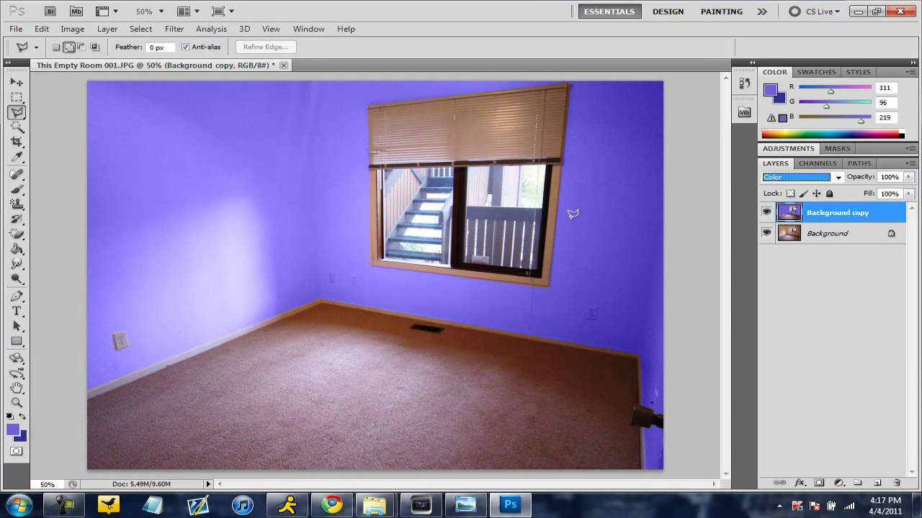
- Zoom in, then pan so the full window and top photo edge are visible
key(ctrl+plus)
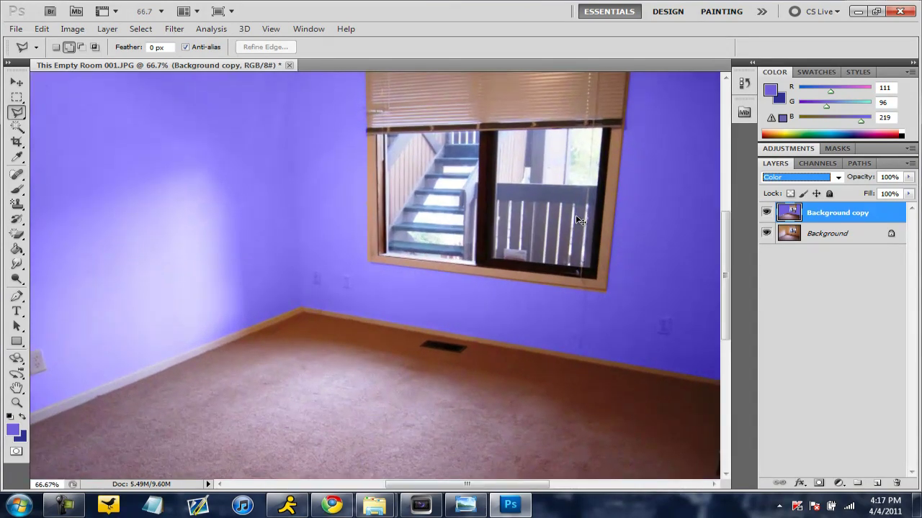
key(ctrl+plus)
key(ctrl+minus)
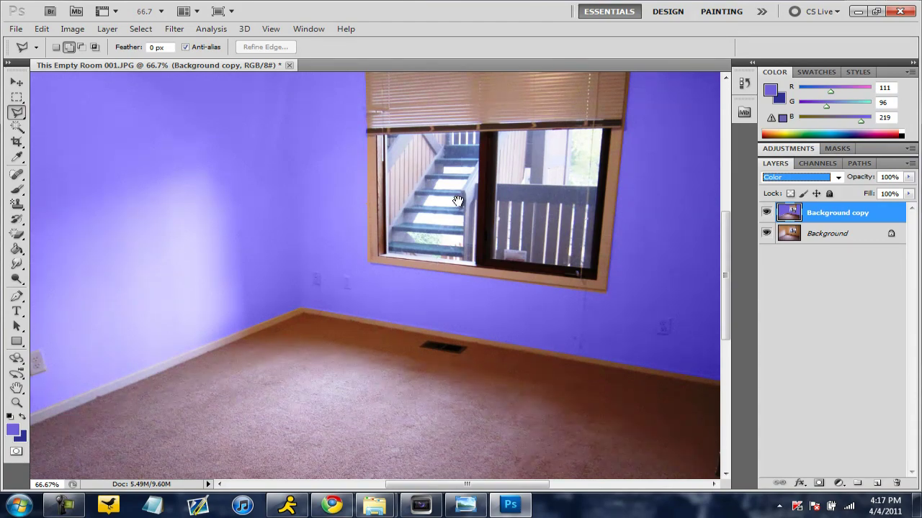
mouse_move(459, 203)
mouse_down()
mouse_move(375, 346)
mouse_move(375, 231)
mouse_move(422, 319)
mouse_move(339, 328)
mouse_up()
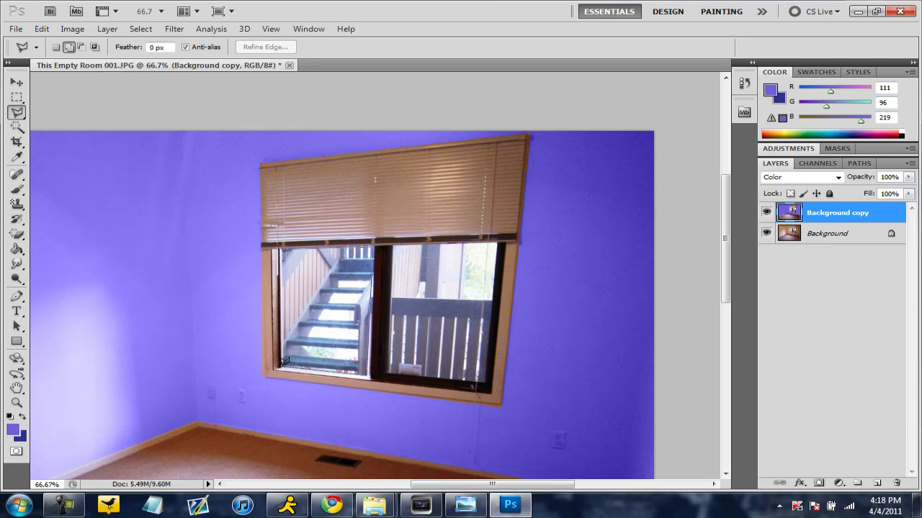
- Select both window panes, then minimize Photoshop and pick up the Golden Gate Bridge file
click(283, 246)
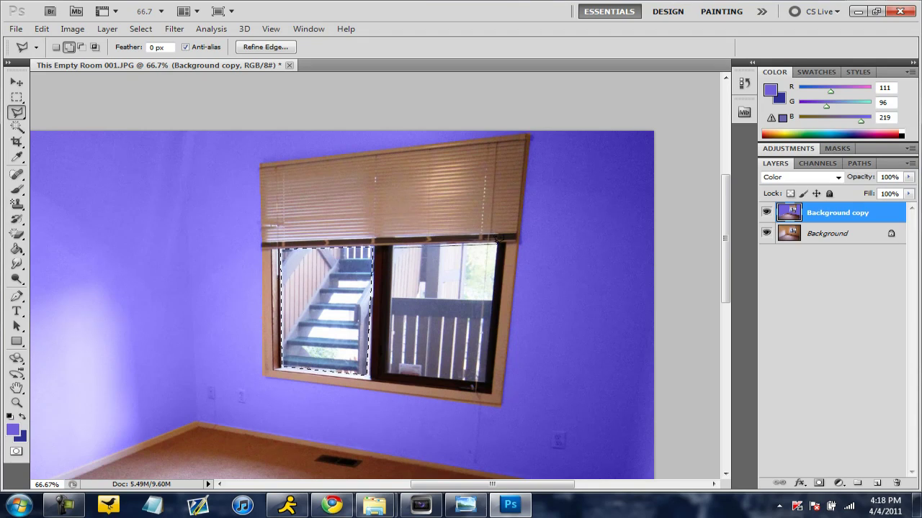
click(498, 240)
click(481, 379)
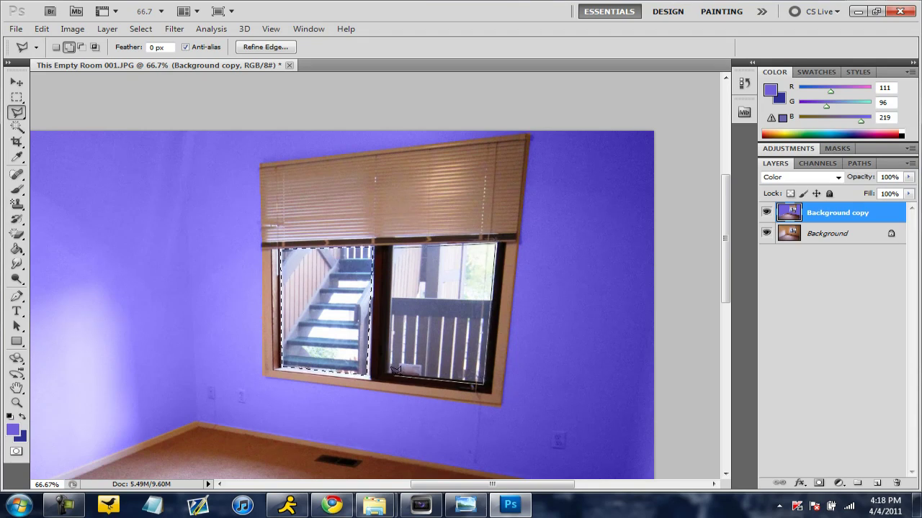
click(391, 368)
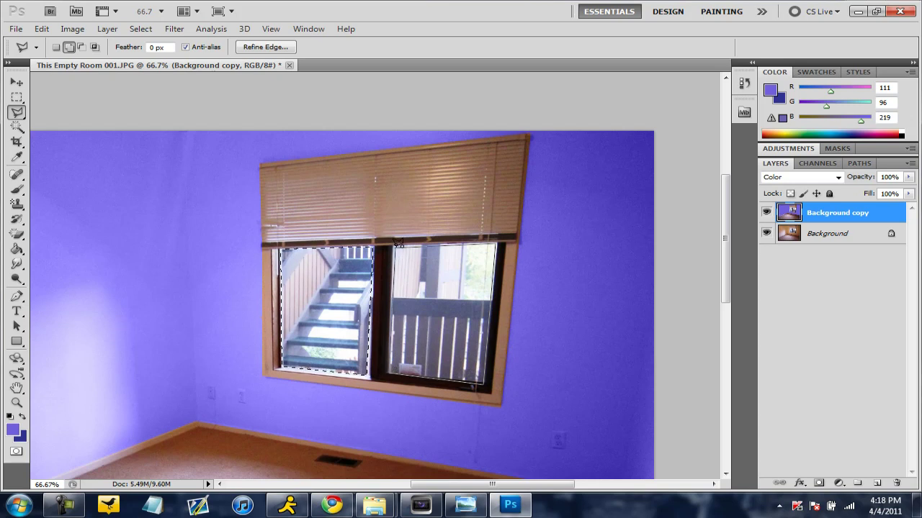
double_click(396, 243)
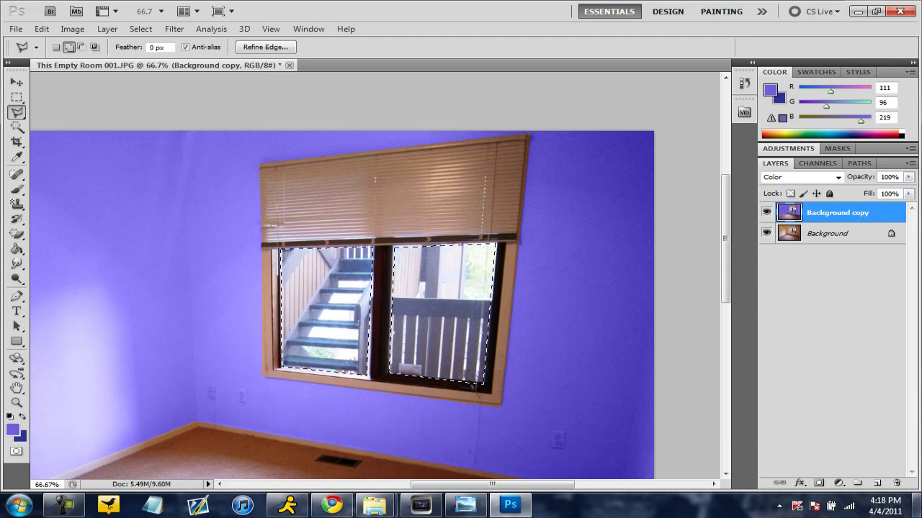
click(917, 505)
drag(242, 289, 520, 464)
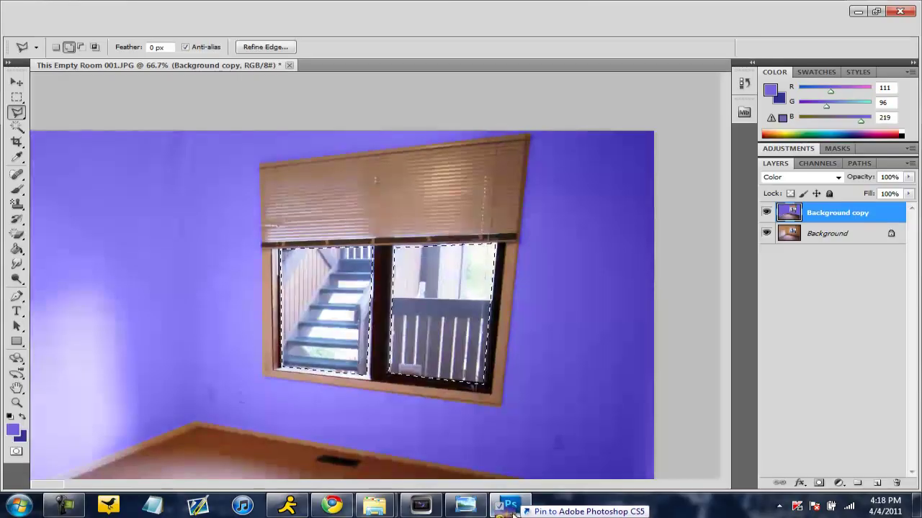
- Open the Golden Gate Bridge photo and lasso its entire image
mouse_move(520, 464)
mouse_down()
mouse_move(315, 57)
mouse_move(350, 62)
mouse_up()
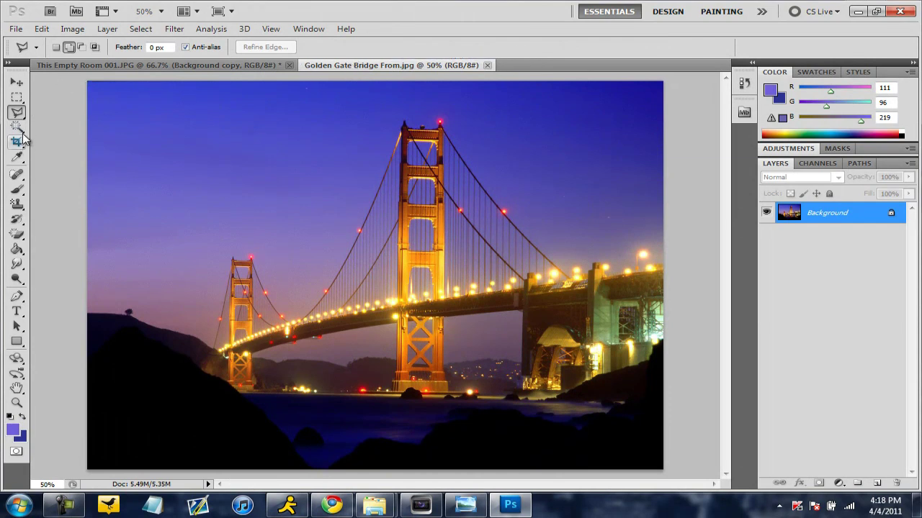
click(88, 81)
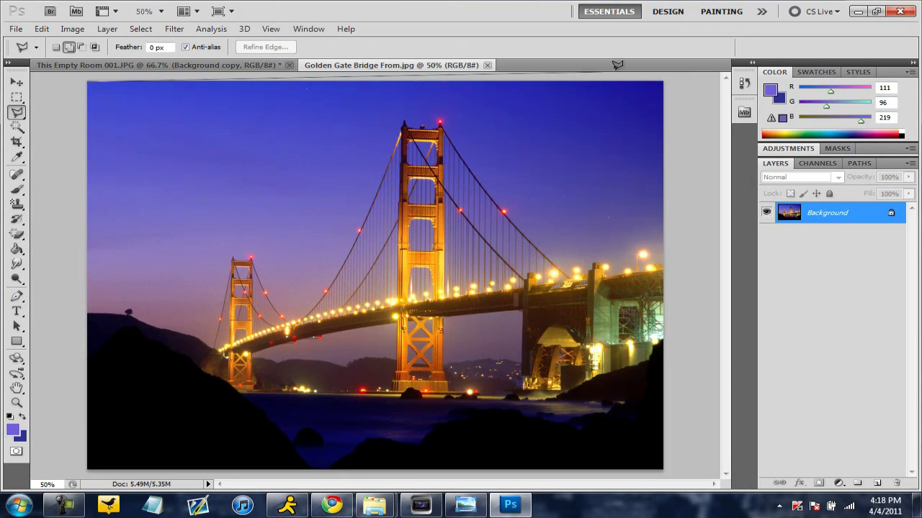
click(662, 81)
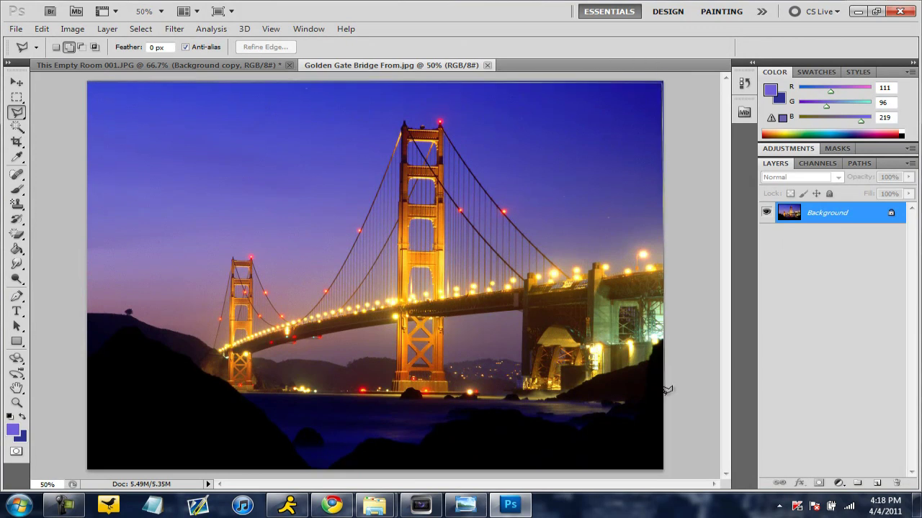
click(662, 468)
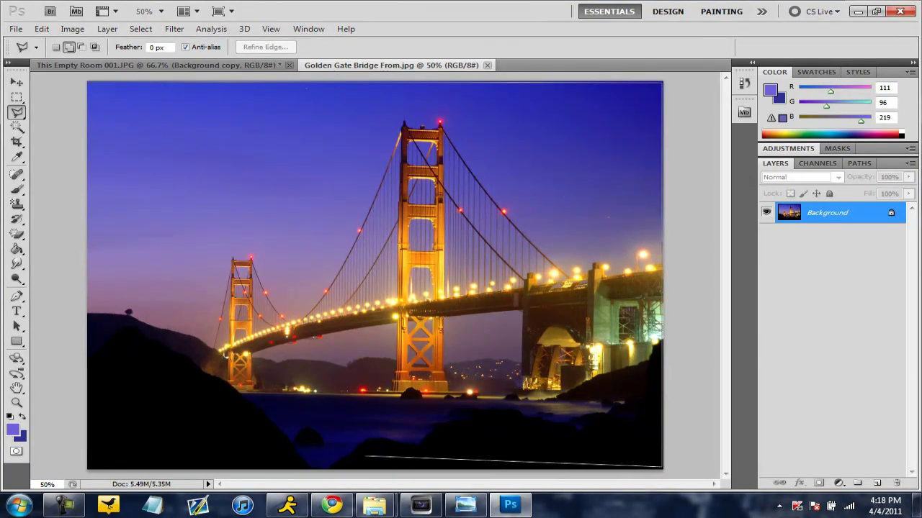
click(88, 468)
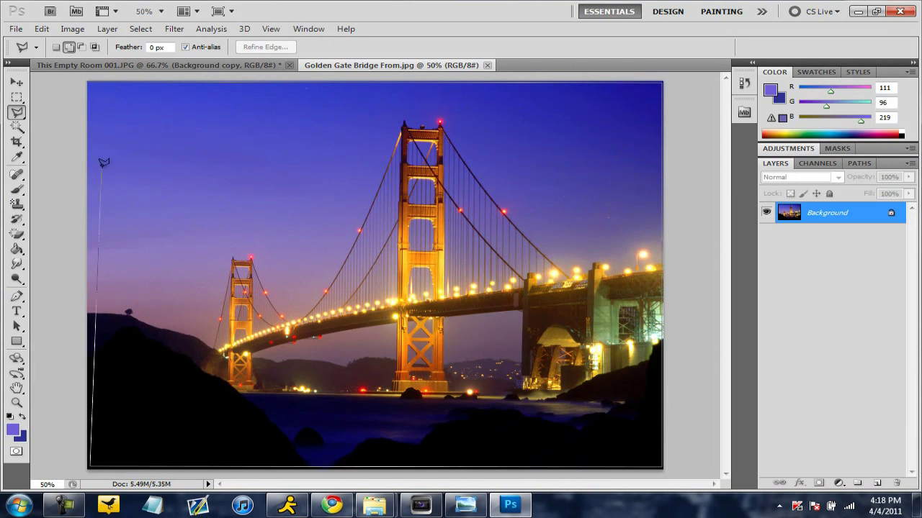
click(88, 78)
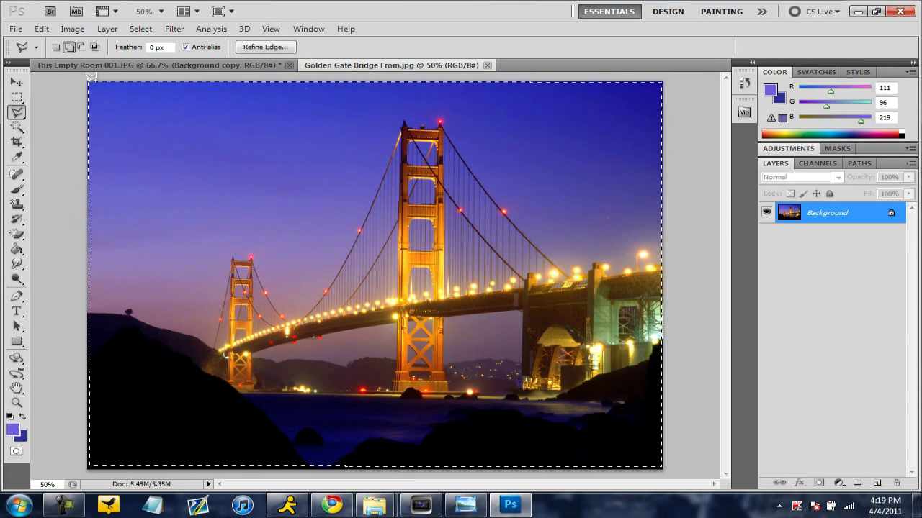
- Copy the bridge selection and return to the This Empty Room document
right_click(282, 224)
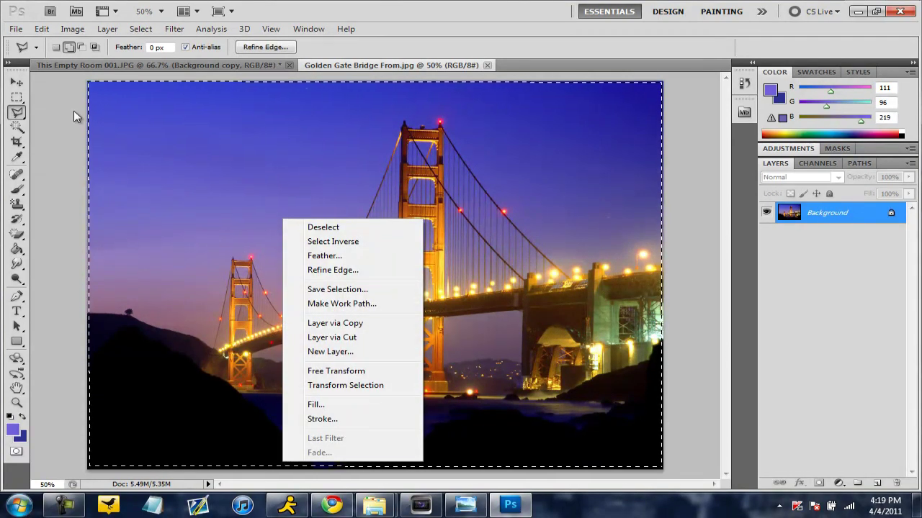
click(18, 84)
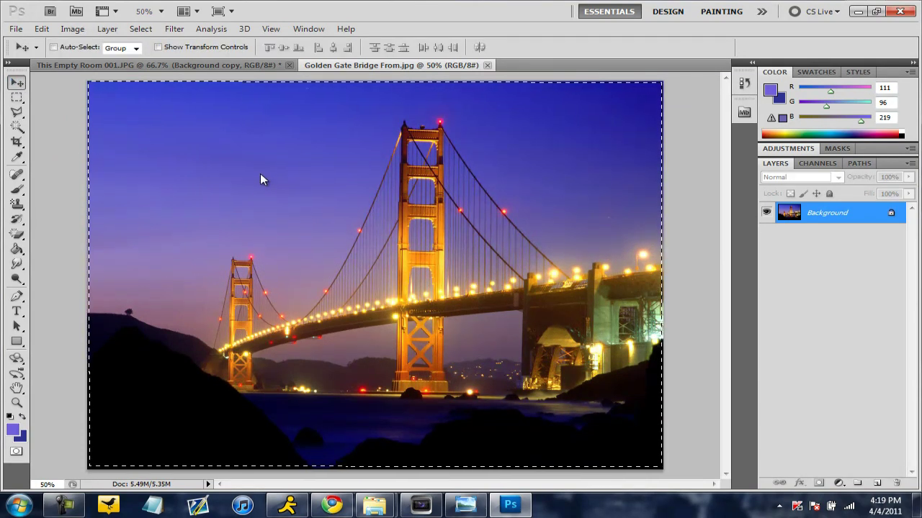
drag(262, 177, 126, 70)
- Paste the Golden Gate Bridge photo into the window panes and shift it up and right
click(125, 65)
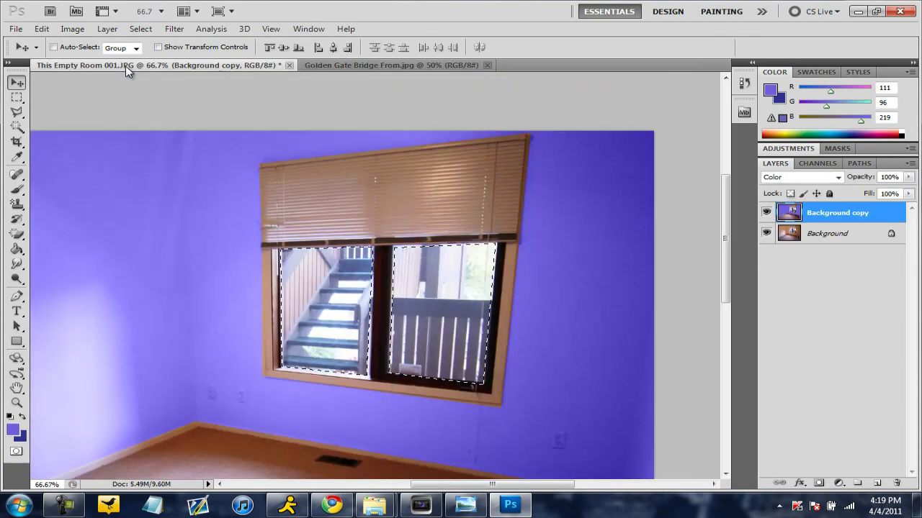
click(73, 30)
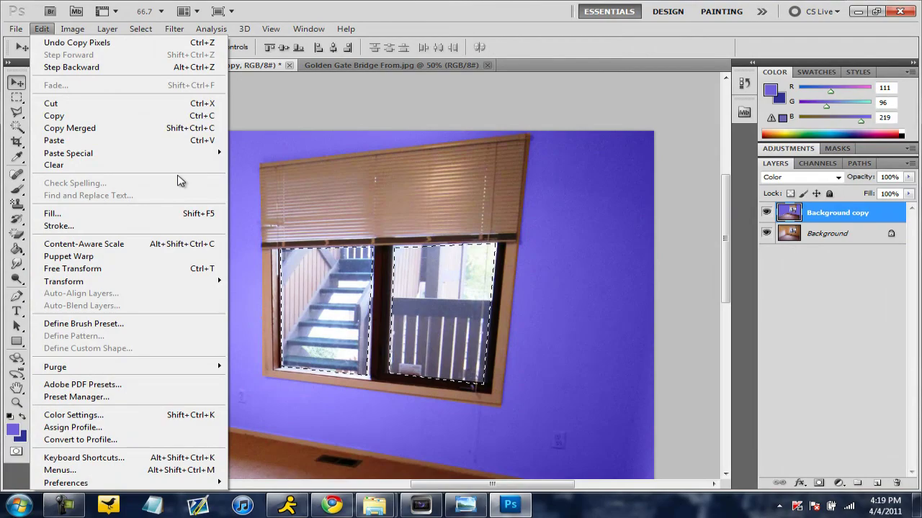
mouse_move(68, 153)
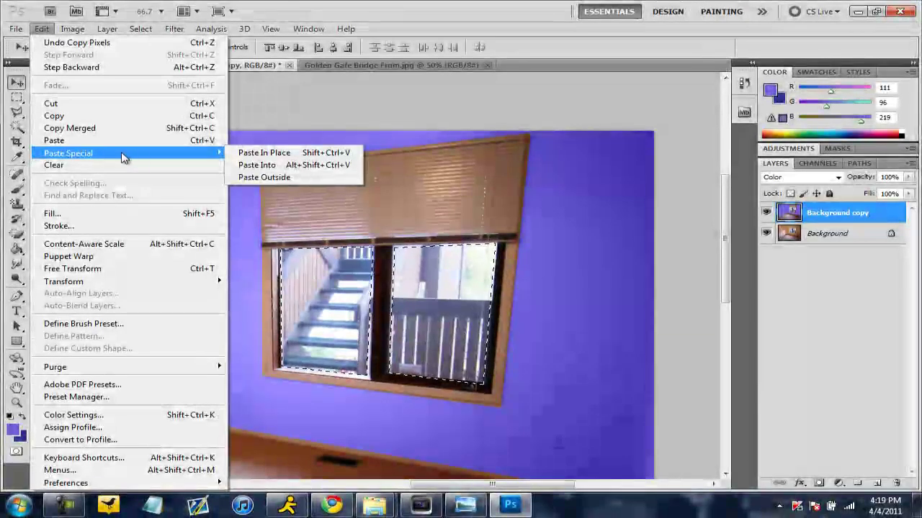
click(246, 164)
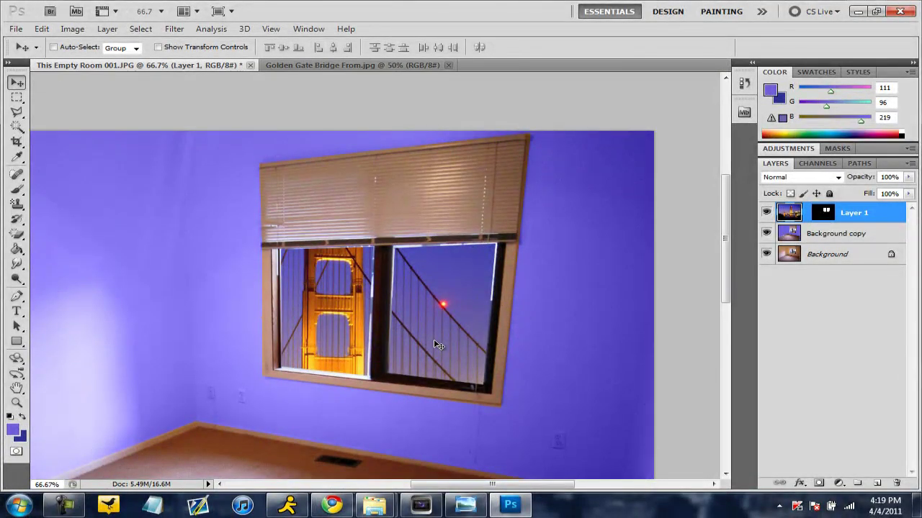
mouse_move(433, 339)
mouse_down()
mouse_move(491, 243)
mouse_move(465, 255)
mouse_move(469, 247)
mouse_up()
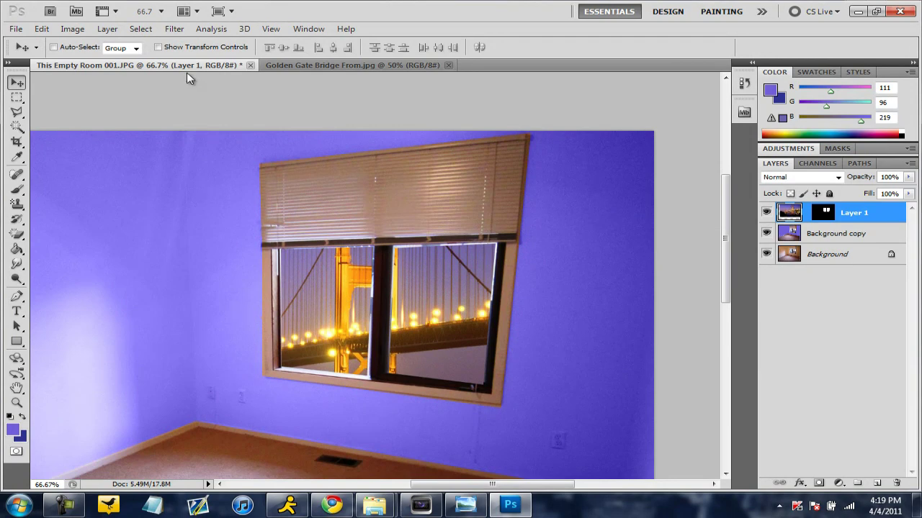
click(117, 32)
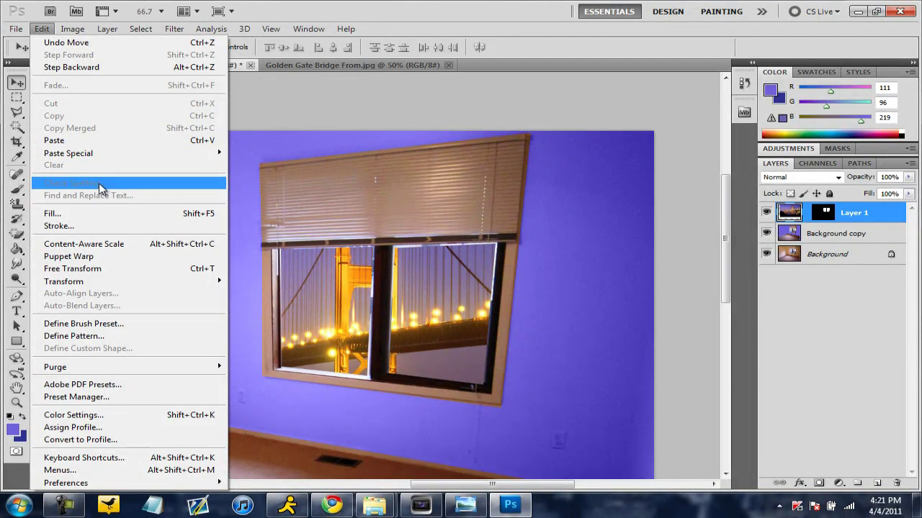
mouse_move(64, 281)
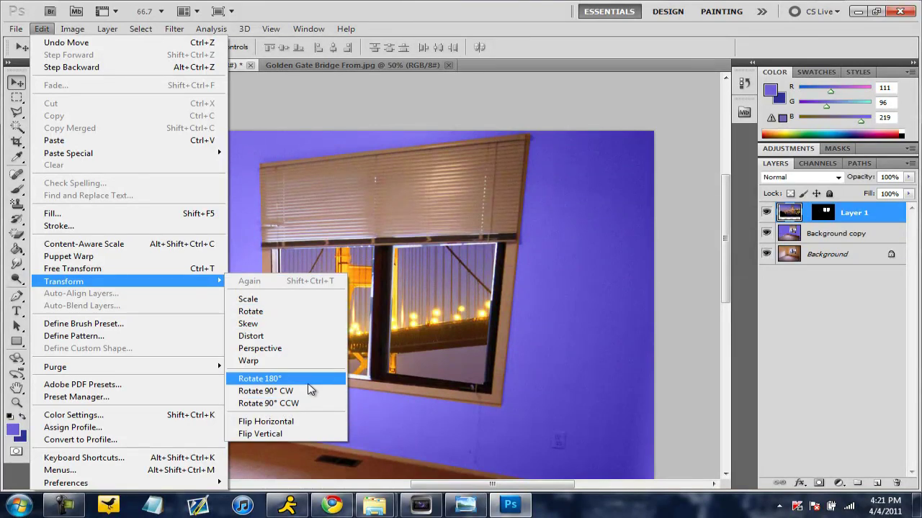
- Scale the pasted bridge photo down until a lit tower shows in each window pane
click(306, 301)
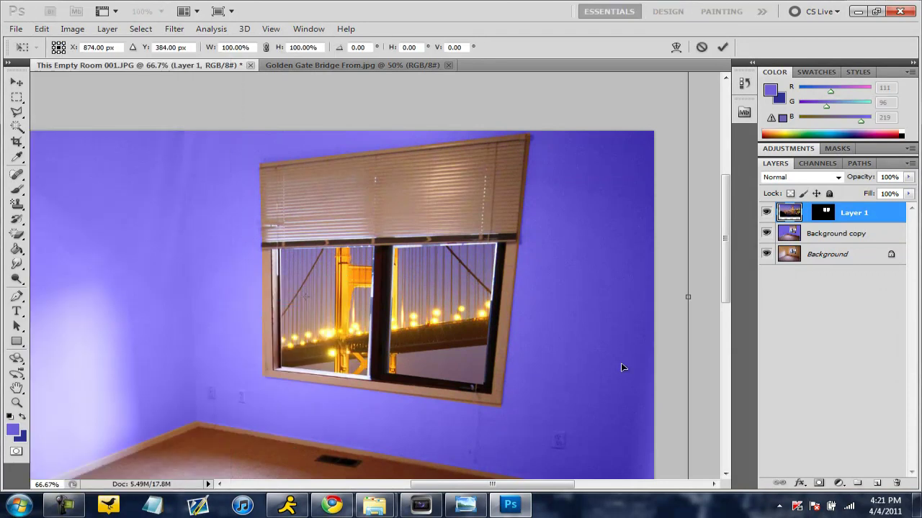
key(ctrl+minus)
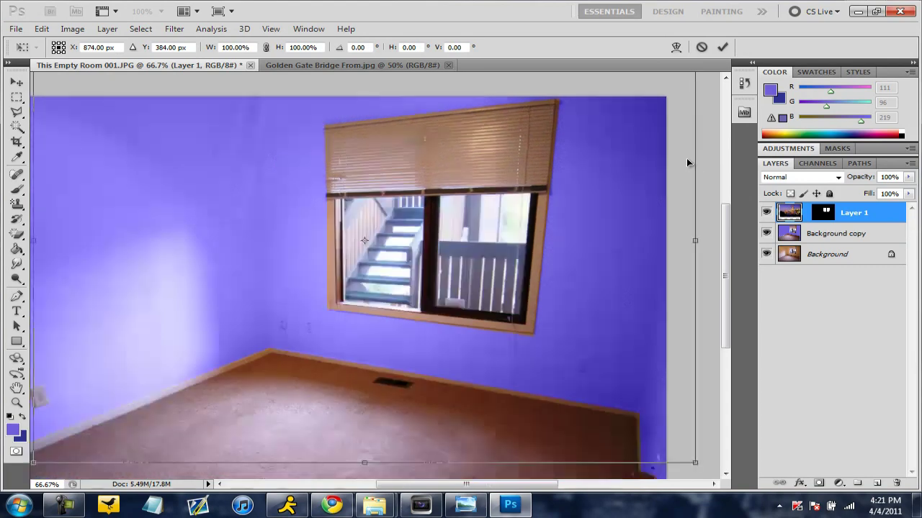
key(ctrl+minus)
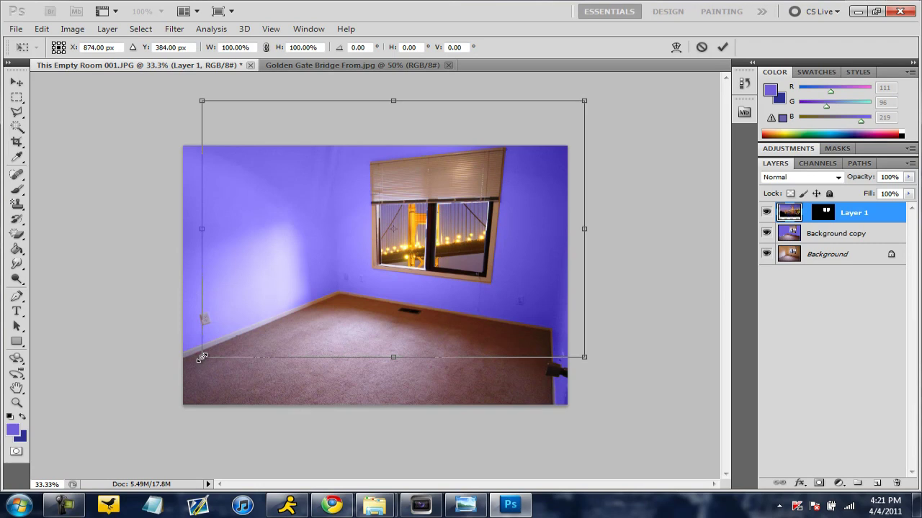
mouse_move(201, 356)
mouse_down()
mouse_move(106, 436)
mouse_move(272, 304)
mouse_move(303, 303)
mouse_move(300, 294)
mouse_move(282, 322)
mouse_up()
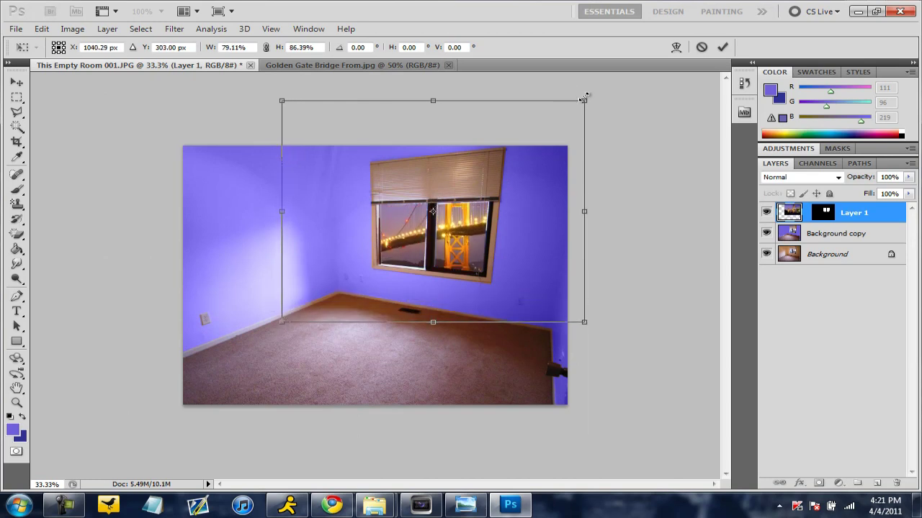
drag(584, 100, 555, 147)
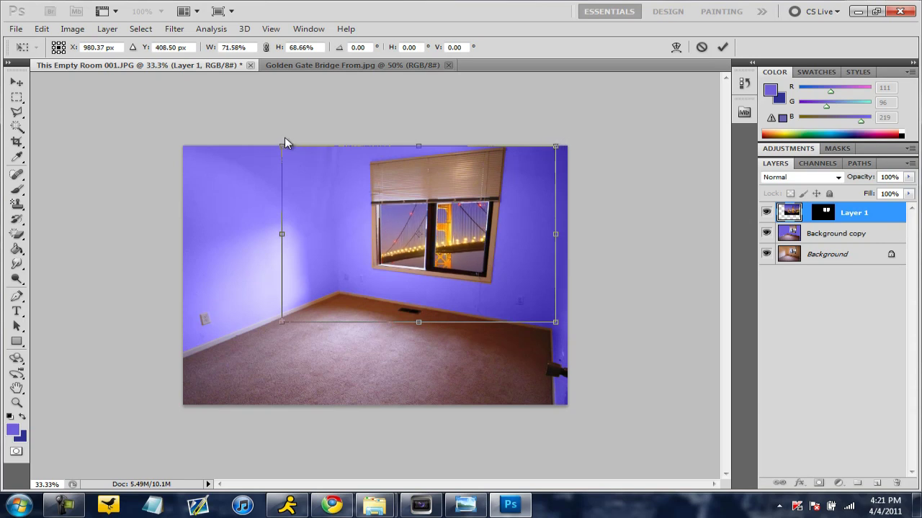
drag(282, 146, 343, 163)
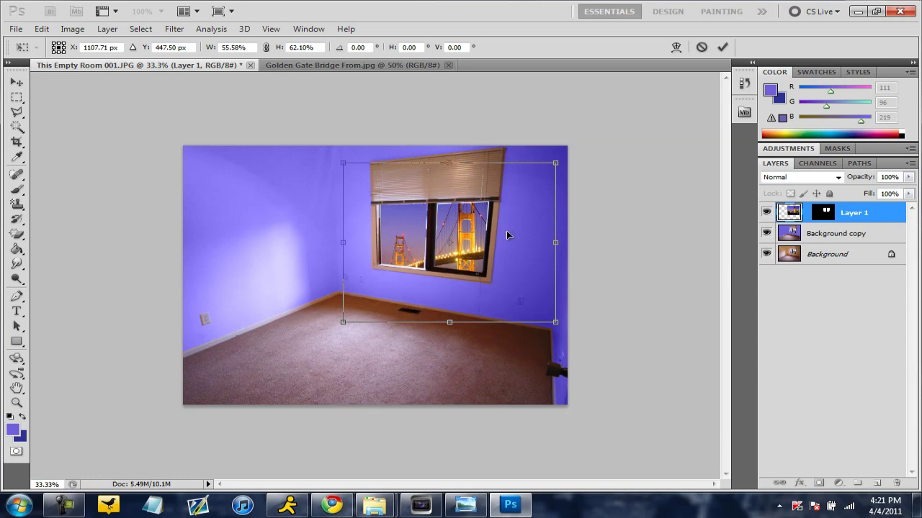
key(Return)
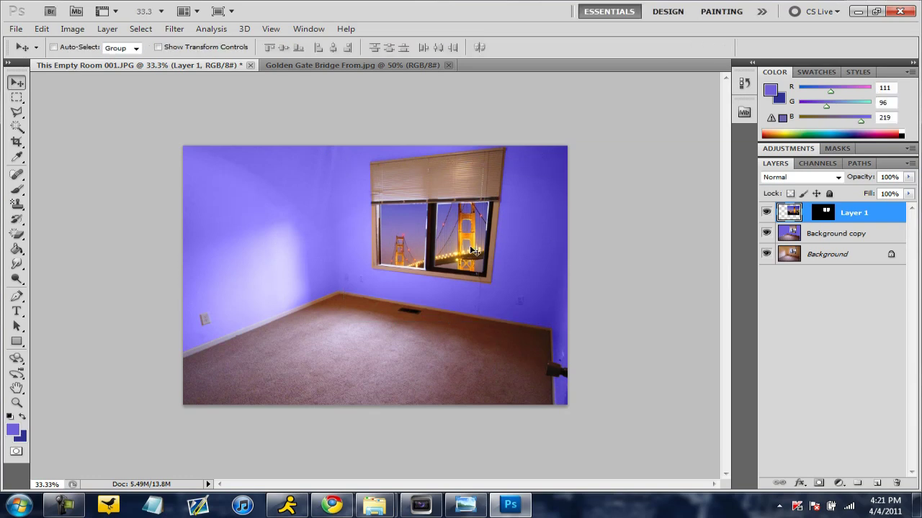
key(ctrl+plus)
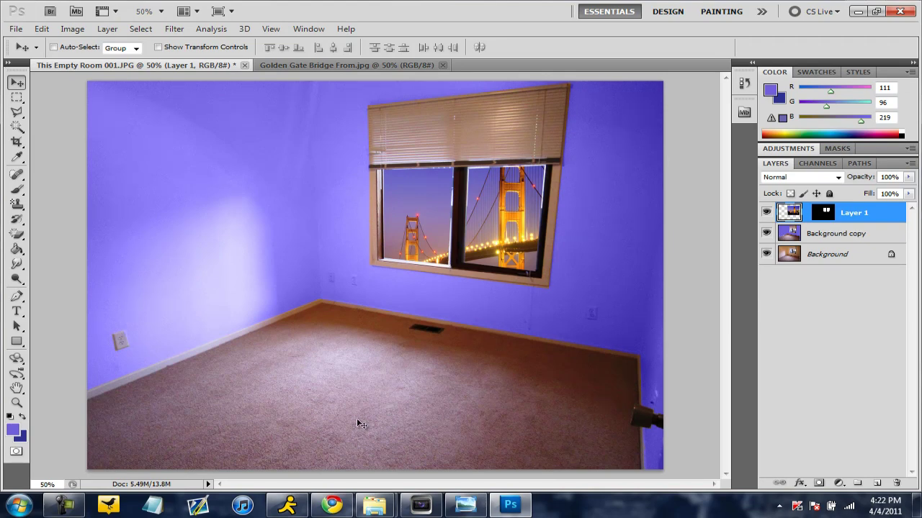
- Open the Other Guys poster file from the desktop as its own Photoshop document
click(917, 506)
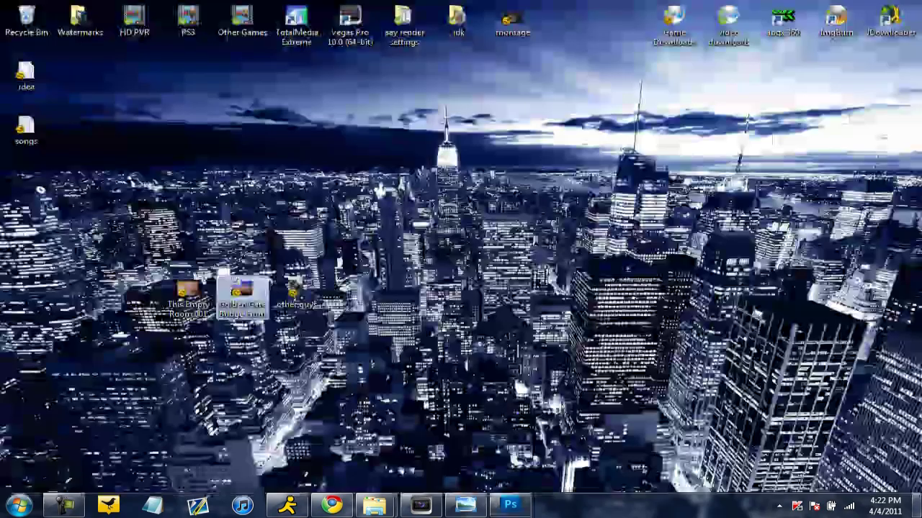
mouse_move(295, 292)
mouse_down()
mouse_move(361, 337)
mouse_move(483, 486)
mouse_move(256, 68)
mouse_up()
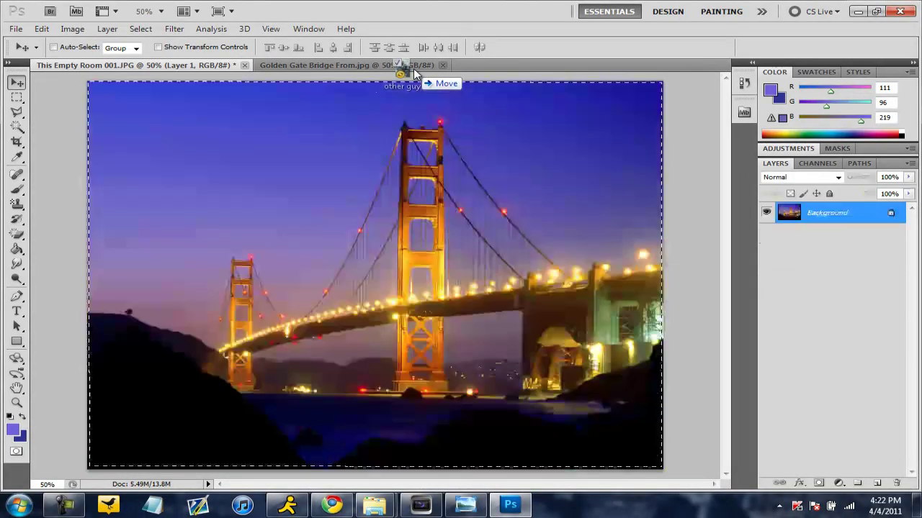
drag(256, 68, 491, 62)
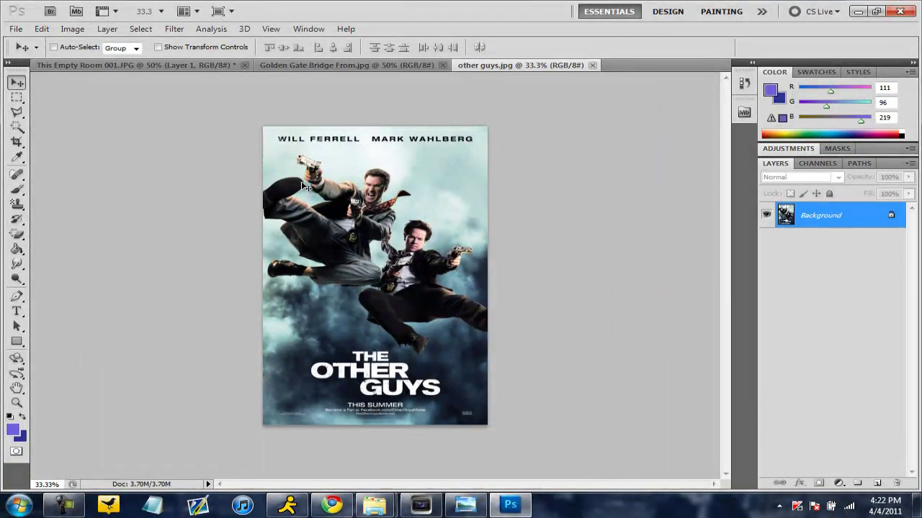
- Draw a Polygonal Lasso selection around the poster's four corners
click(18, 112)
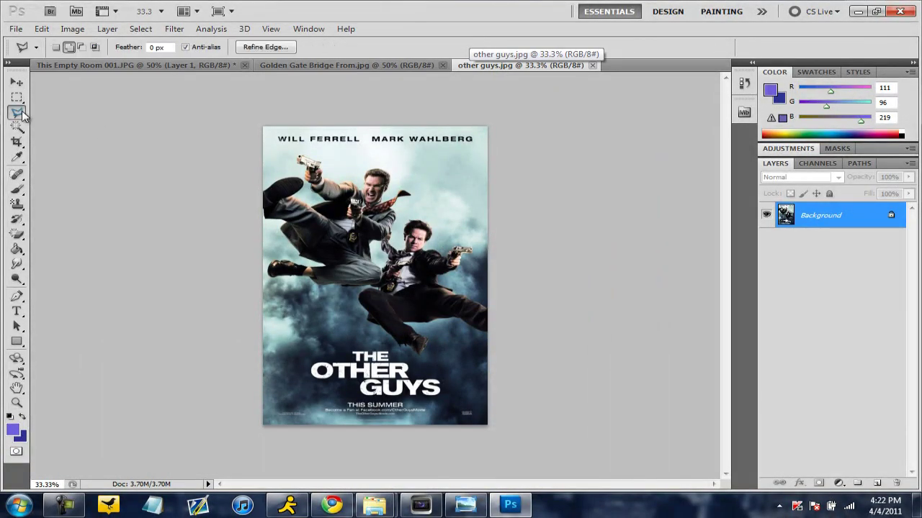
click(262, 126)
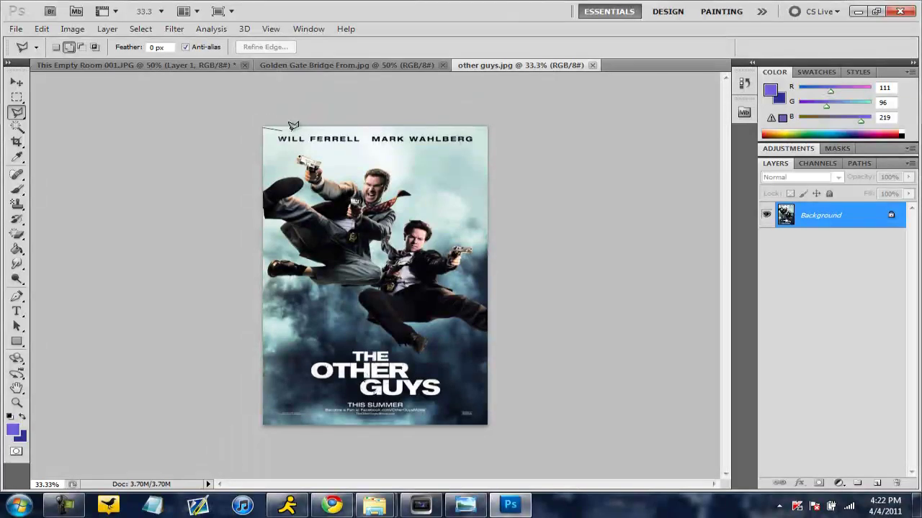
click(488, 128)
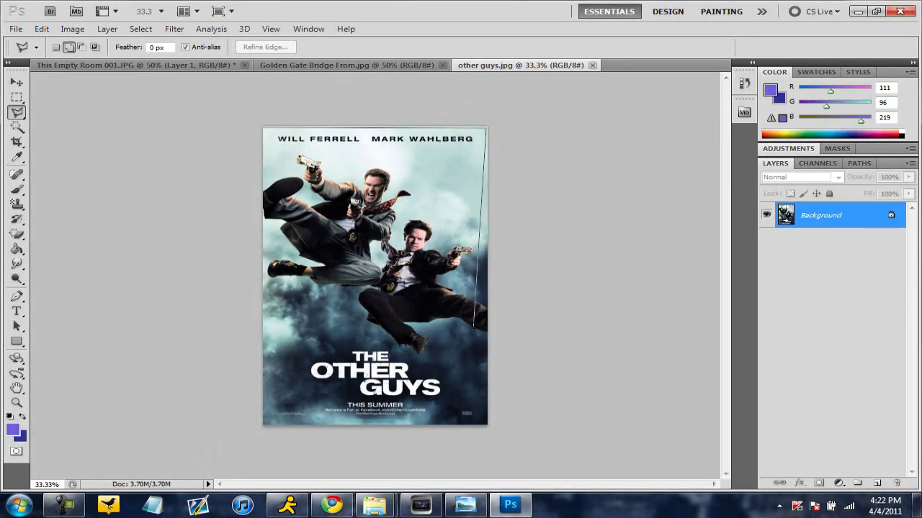
click(488, 416)
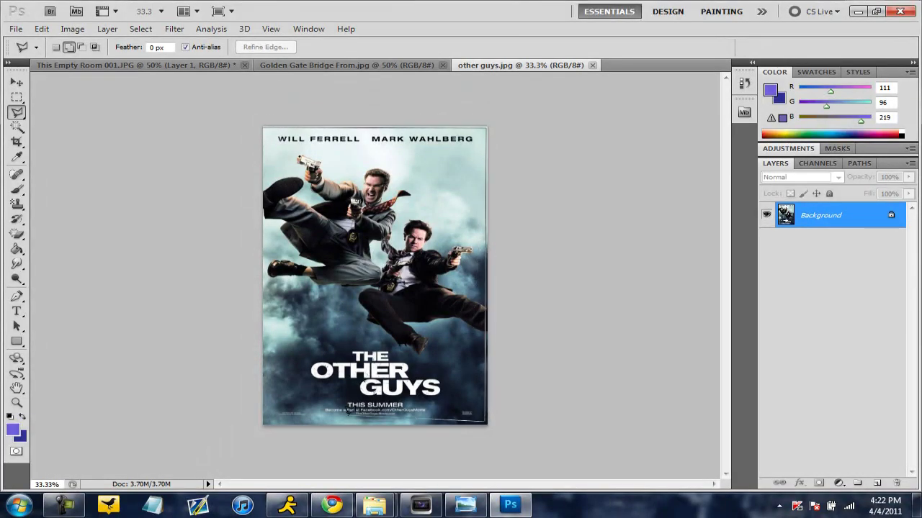
click(264, 416)
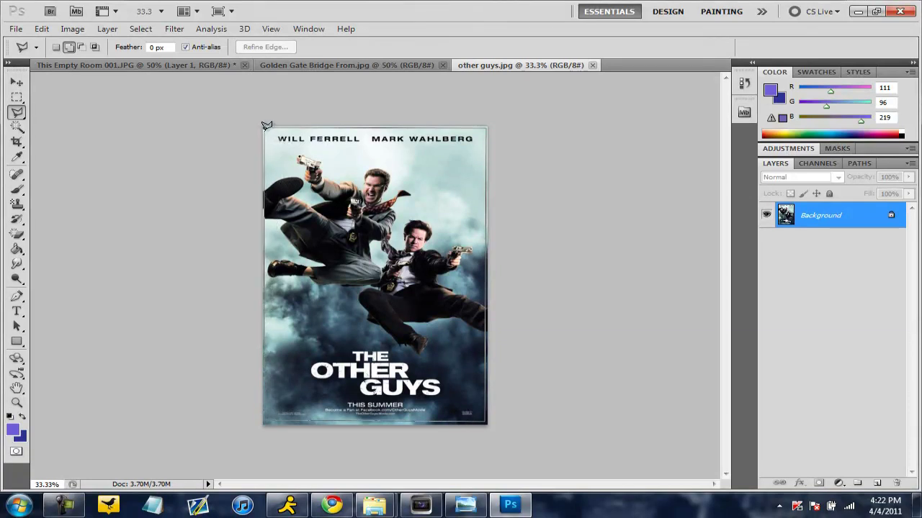
click(265, 123)
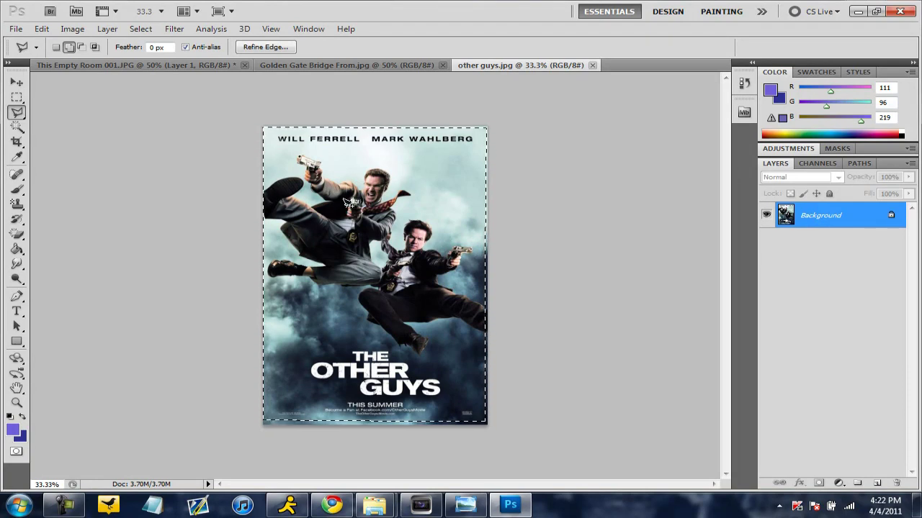
click(17, 82)
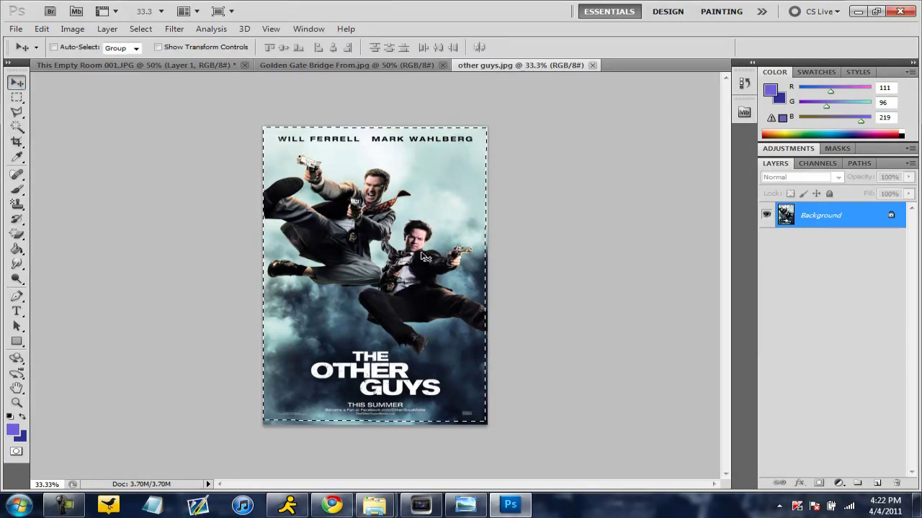
- Drag the selected poster into the room image as Layer 2 and move it toward the left wall
mouse_move(402, 248)
mouse_down()
mouse_move(443, 287)
mouse_move(198, 129)
mouse_move(209, 234)
mouse_up()
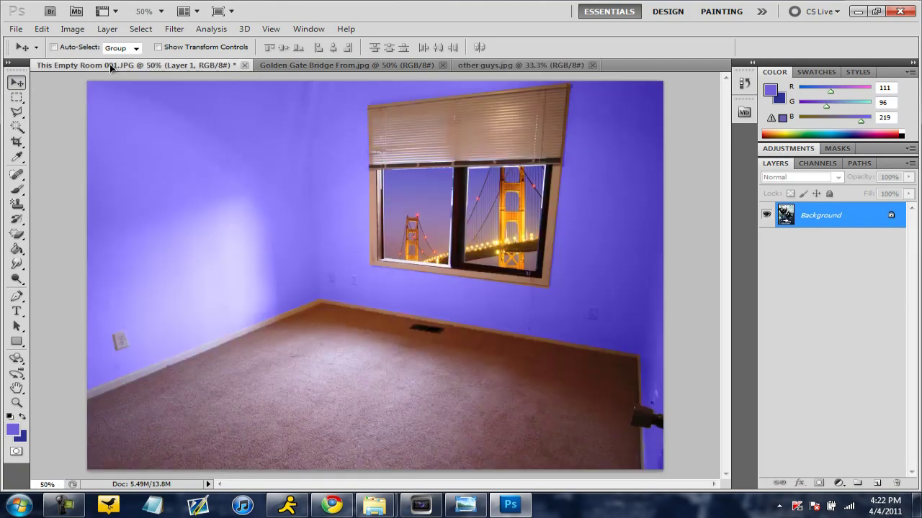
drag(209, 234, 200, 192)
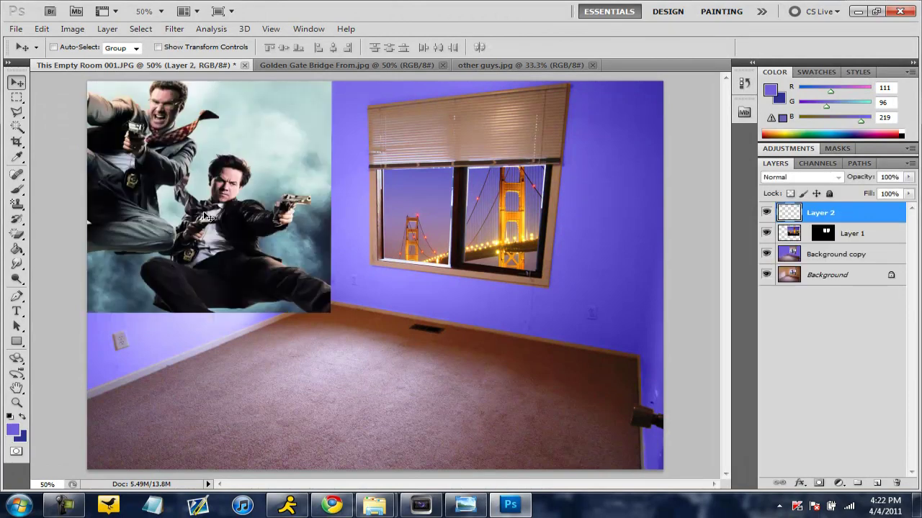
mouse_move(227, 229)
mouse_down()
mouse_move(323, 242)
mouse_move(303, 343)
mouse_move(388, 378)
mouse_up()
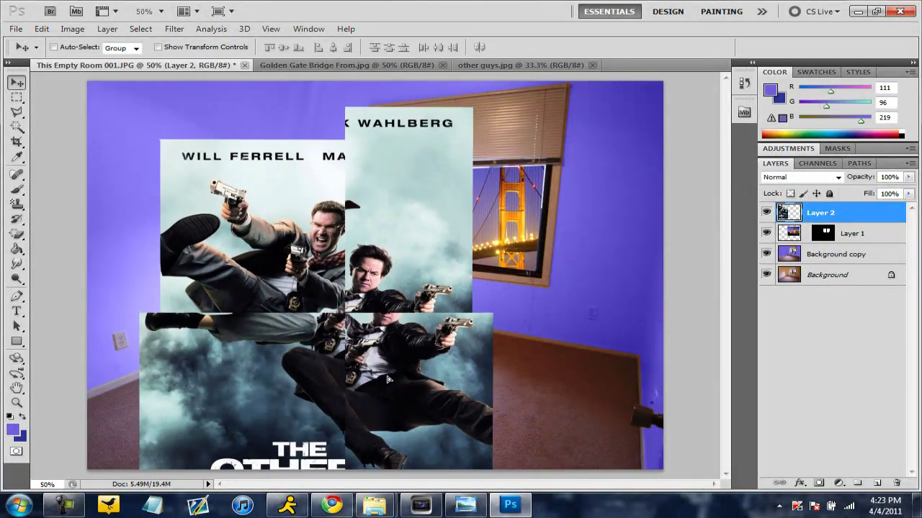
right_click(242, 237)
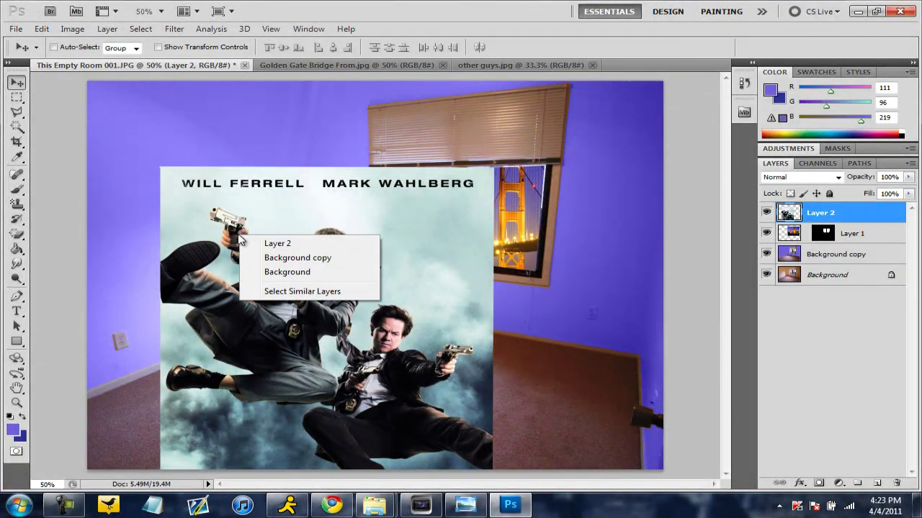
click(213, 237)
drag(245, 230, 206, 190)
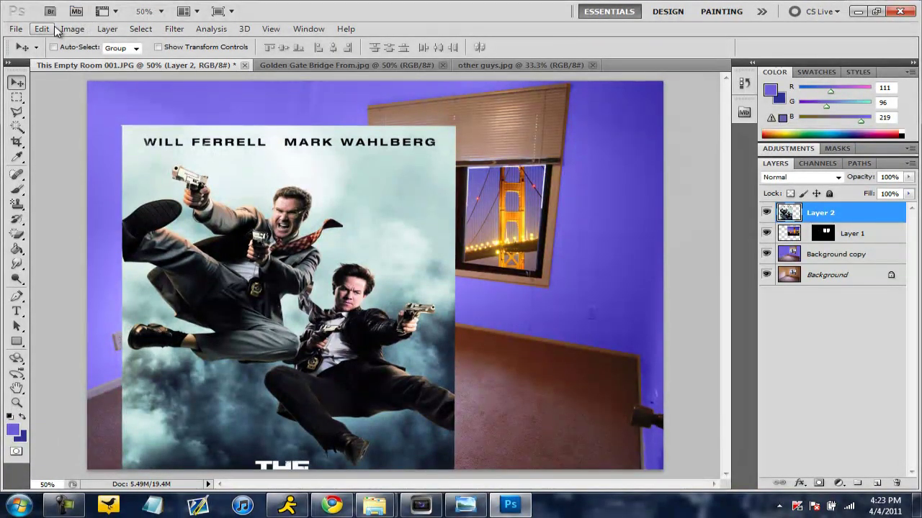
click(43, 29)
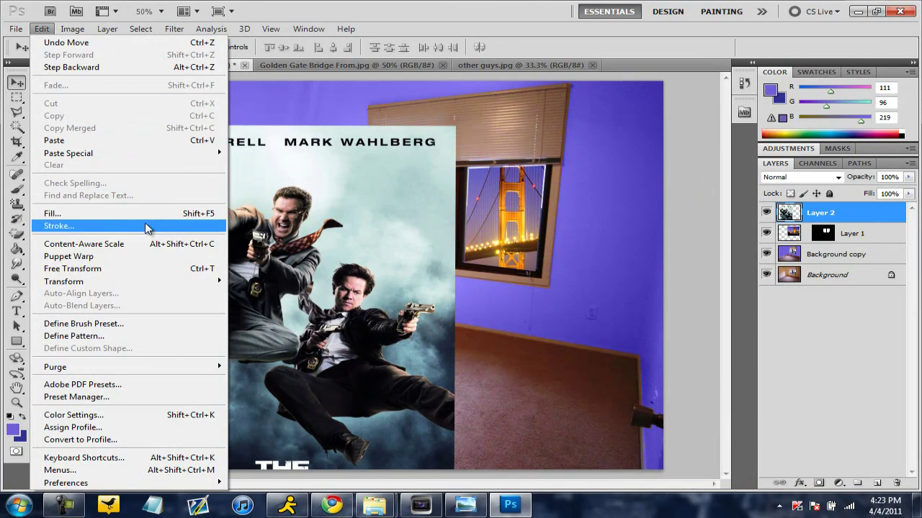
mouse_move(64, 281)
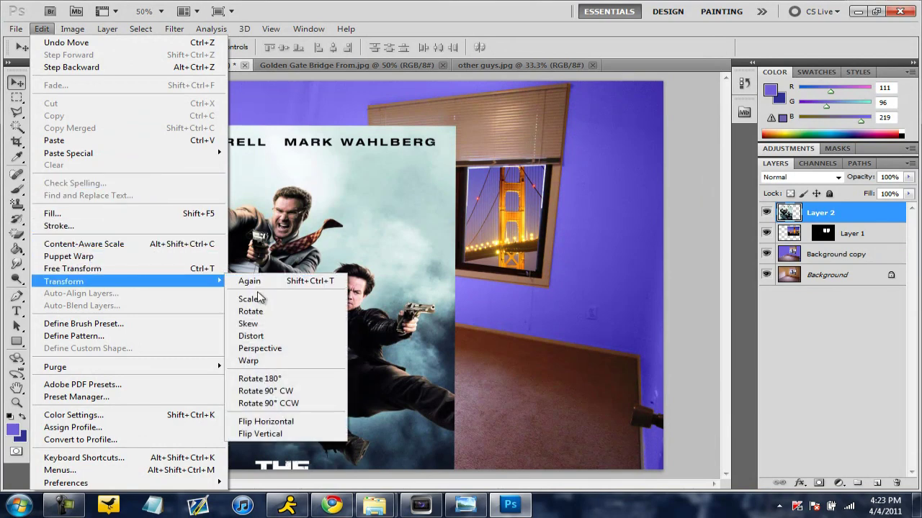
- Scale the poster layer down to about a third and position it on the left wall
click(250, 298)
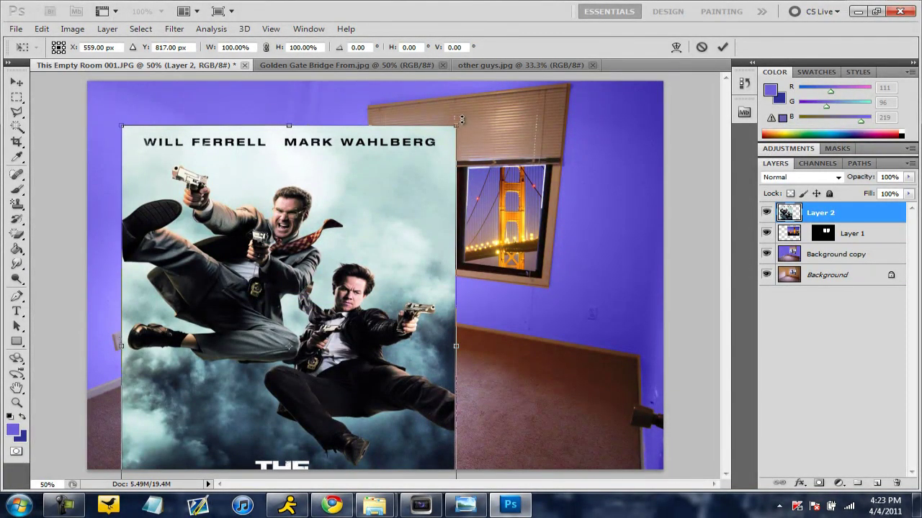
drag(458, 122, 359, 220)
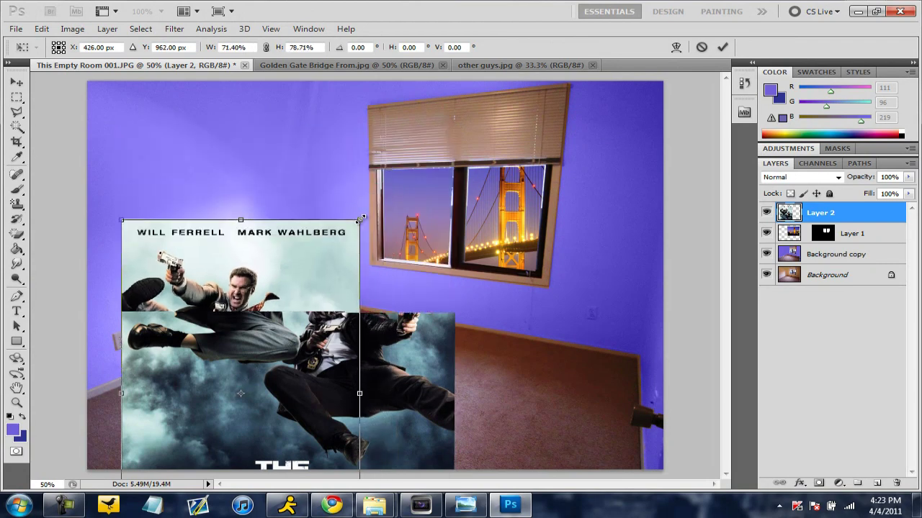
drag(314, 281, 332, 167)
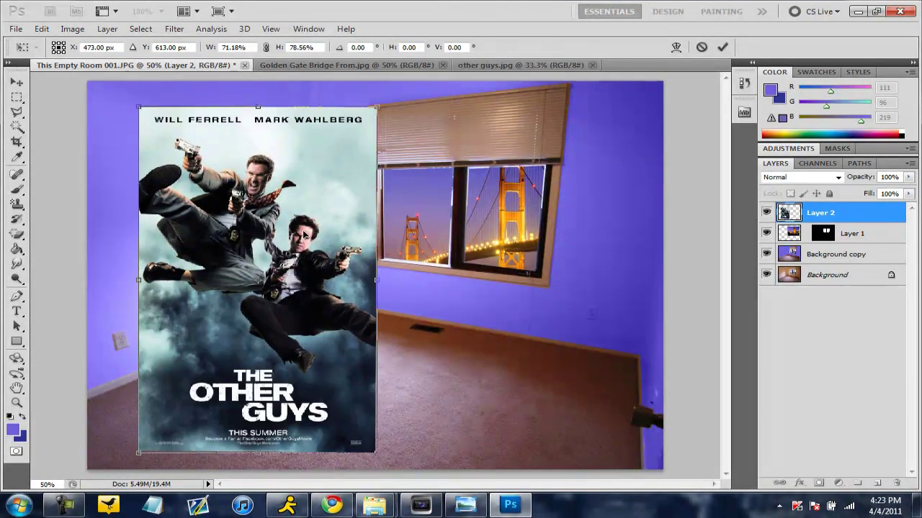
drag(373, 452, 252, 271)
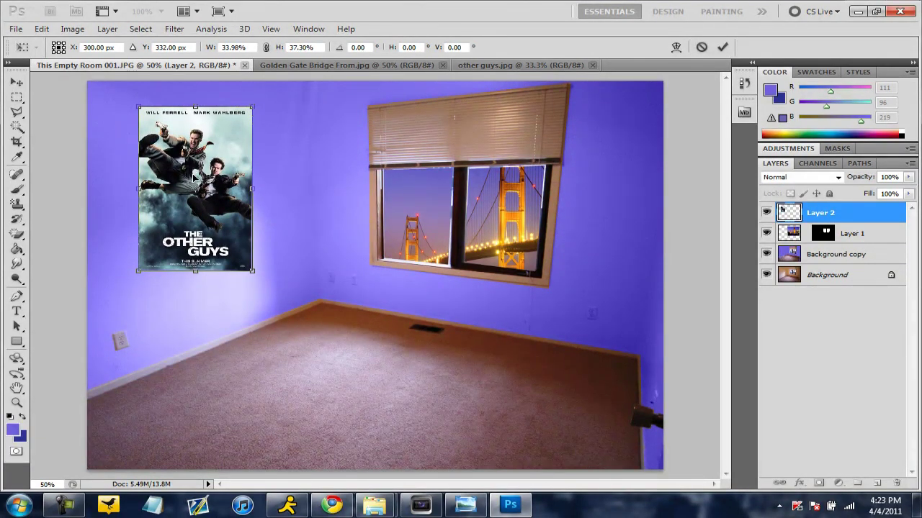
drag(194, 176, 180, 193)
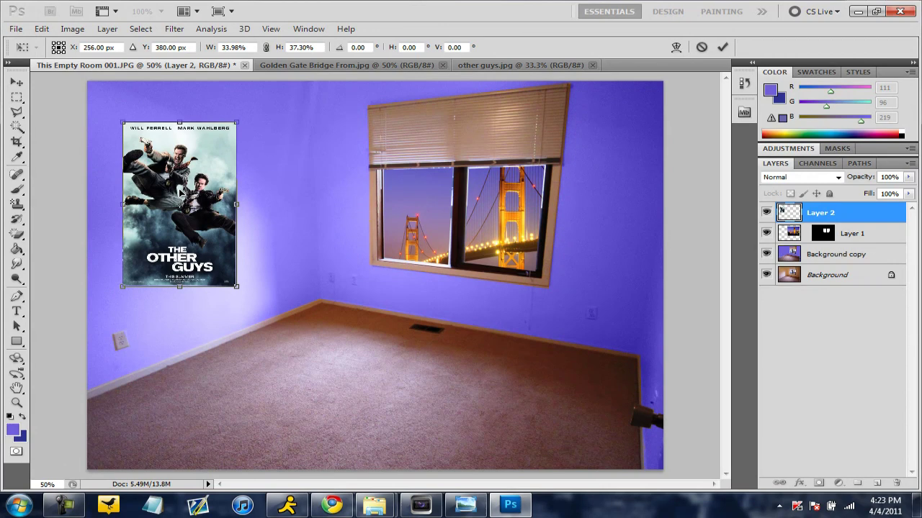
- Skew the poster's corners to match the left wall's perspective and commit the transform
click(42, 29)
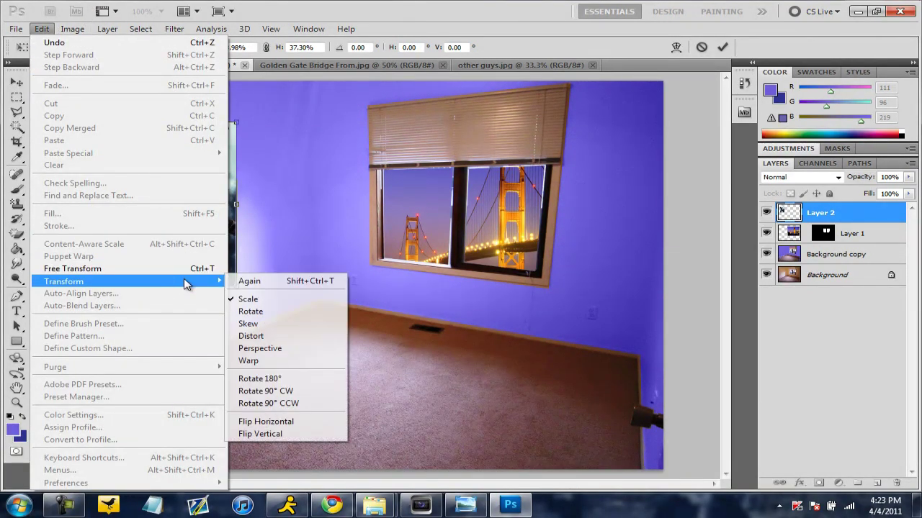
mouse_move(63, 281)
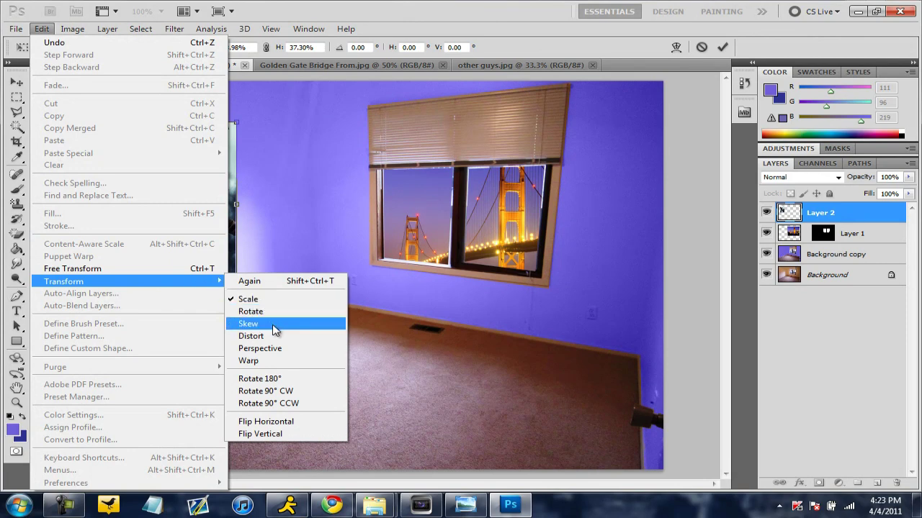
click(273, 324)
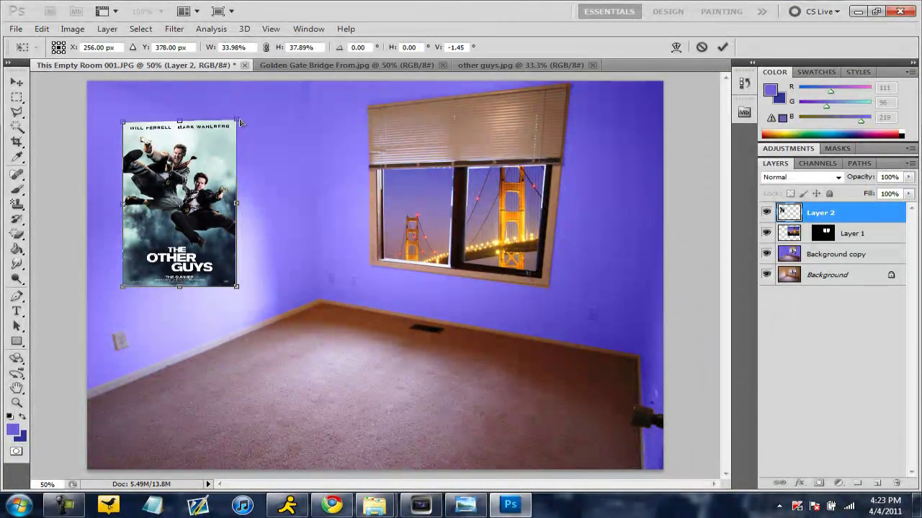
drag(237, 126, 238, 117)
drag(238, 288, 264, 247)
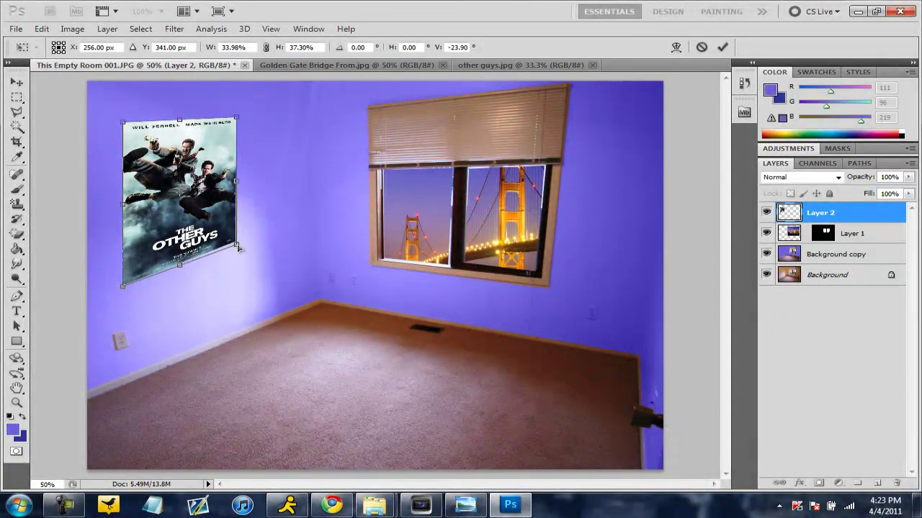
drag(235, 243, 236, 252)
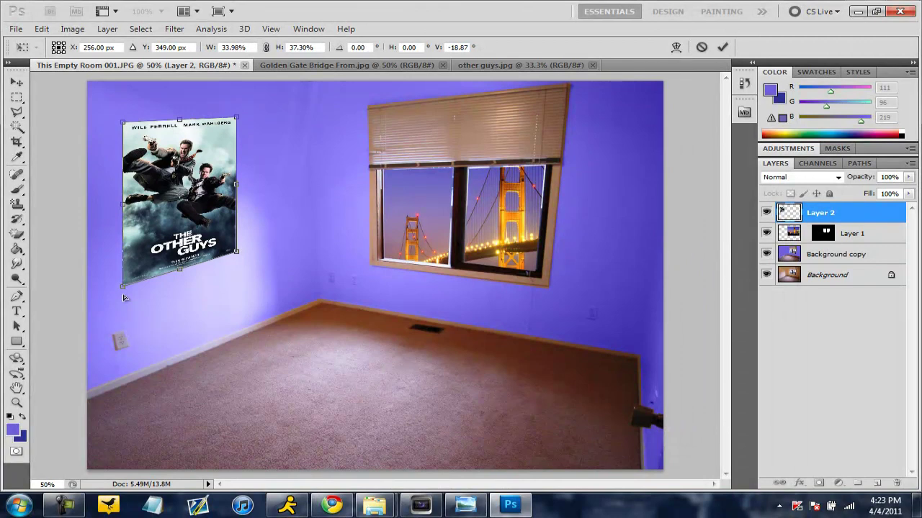
drag(123, 286, 127, 287)
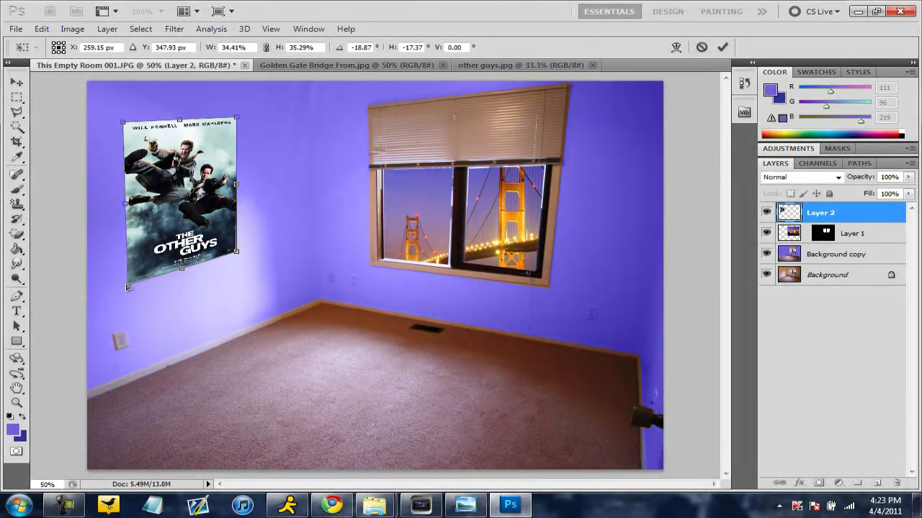
double_click(185, 261)
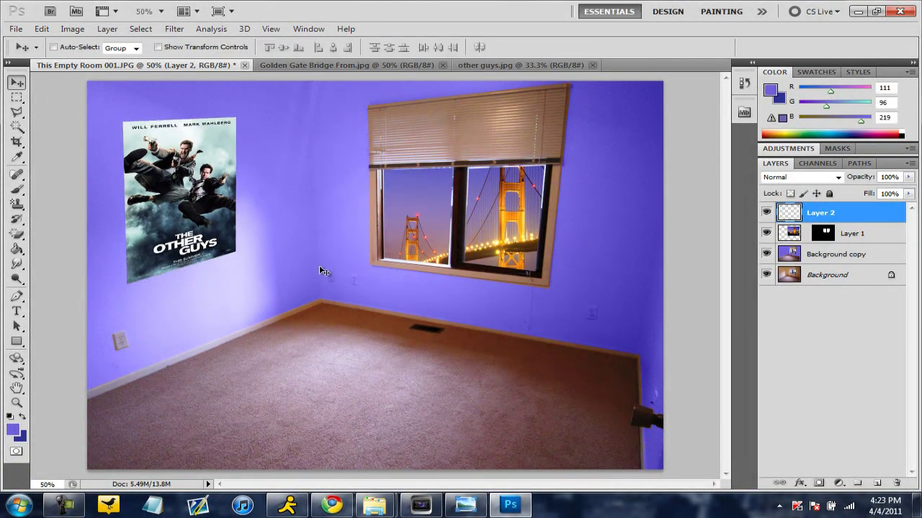